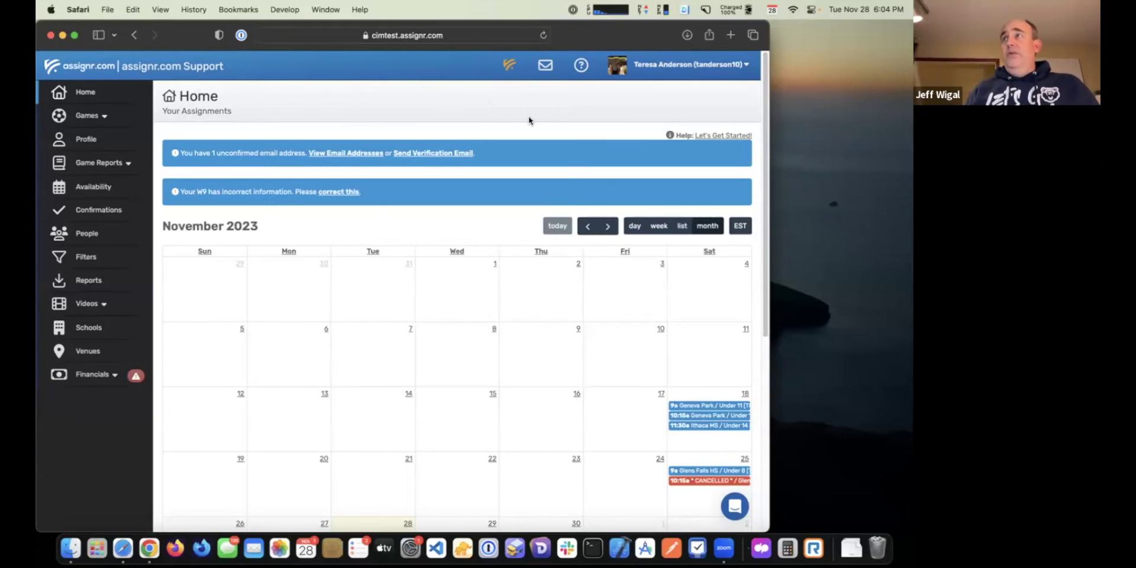
- View the new account email in the Postmark browser window and return to the assignr.com home page
scroll(535, 109, down, 1)
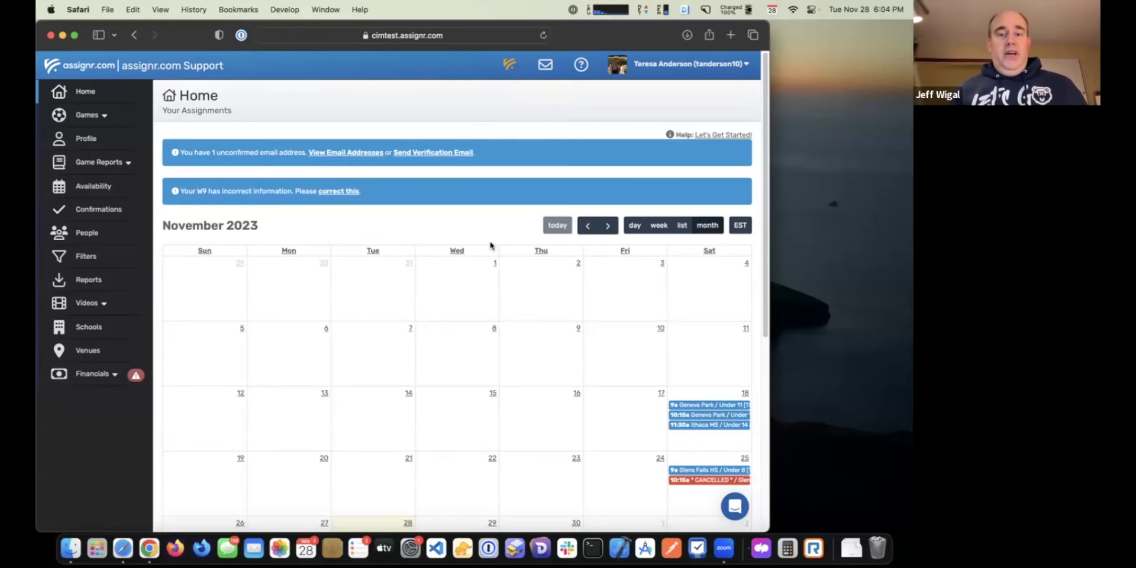
key(super+grave)
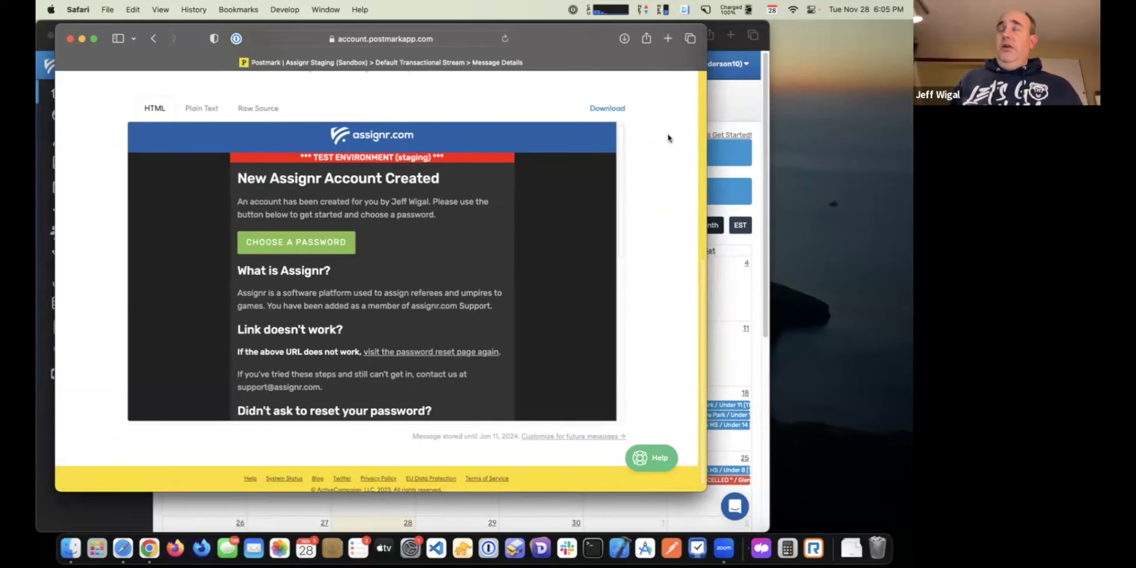
key(super+w)
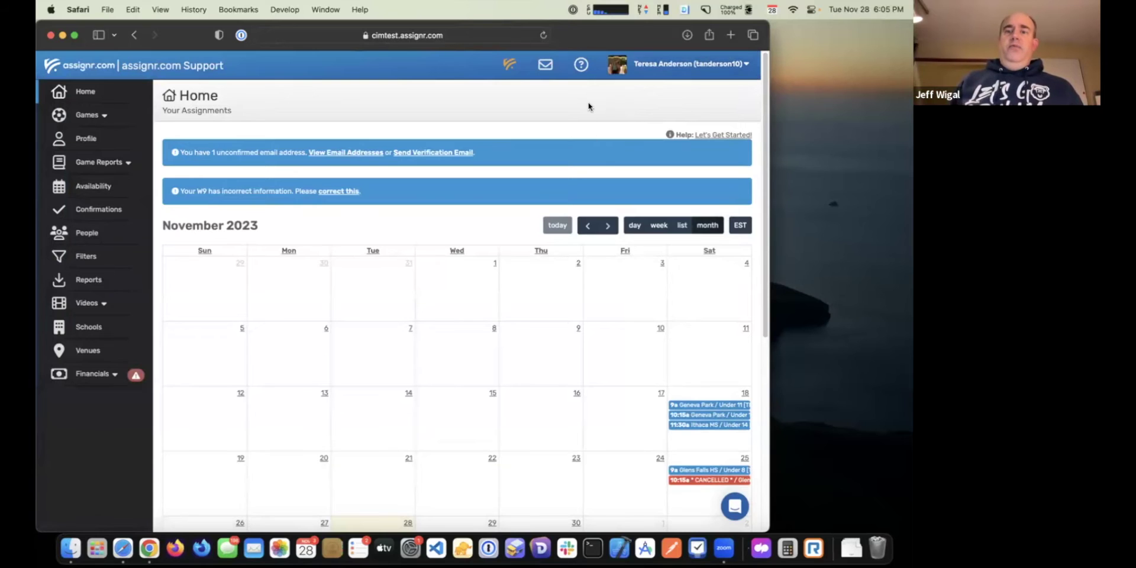
- Examine the options under the account name and the entries in the Financials section
click(631, 74)
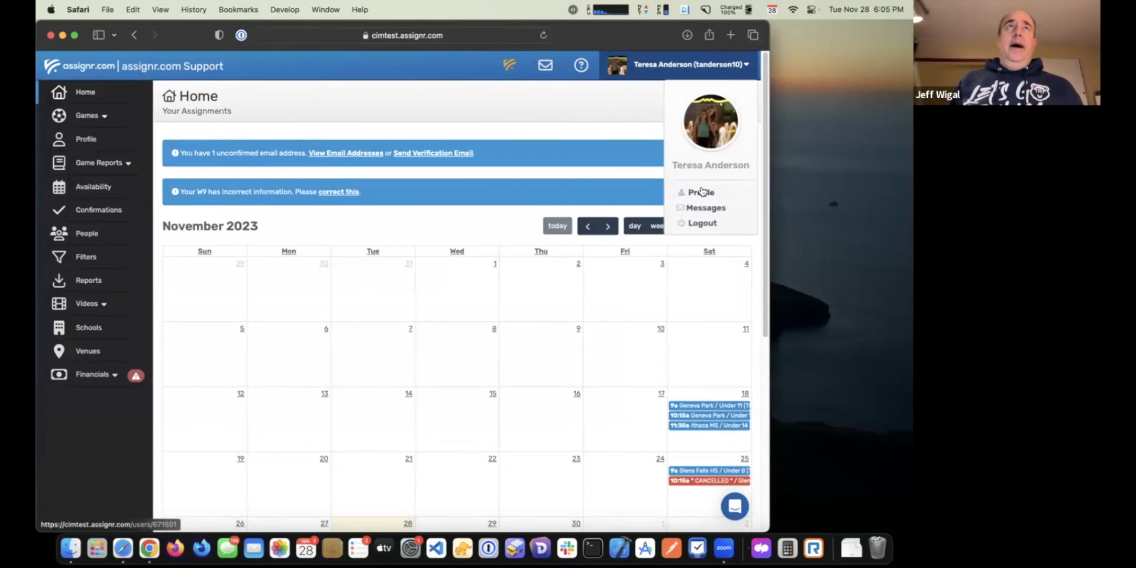
click(627, 76)
click(639, 72)
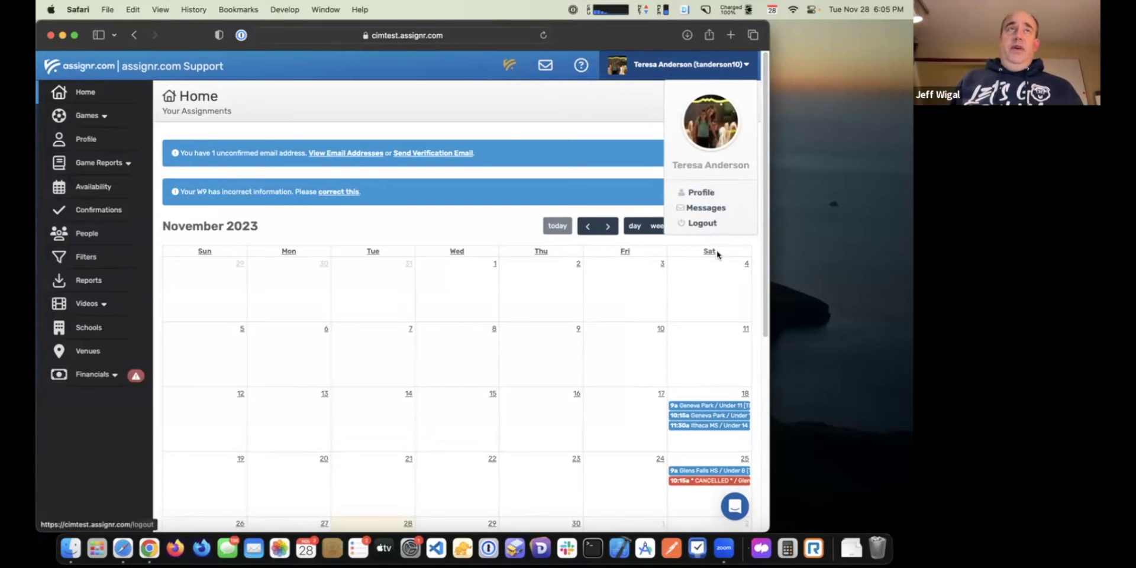
click(580, 96)
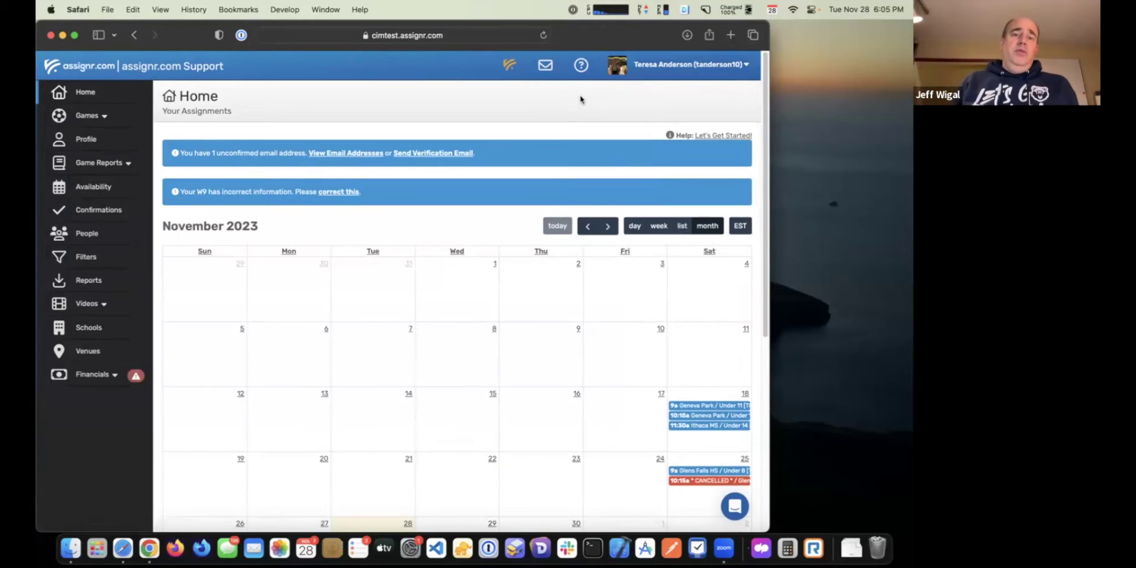
scroll(471, 101, down, 1)
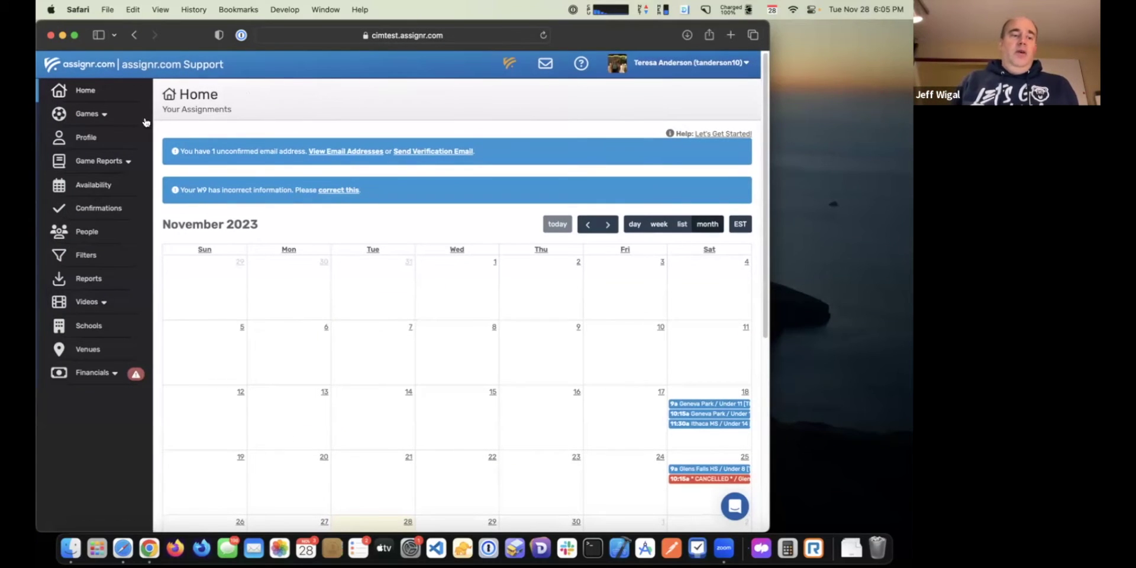
click(88, 373)
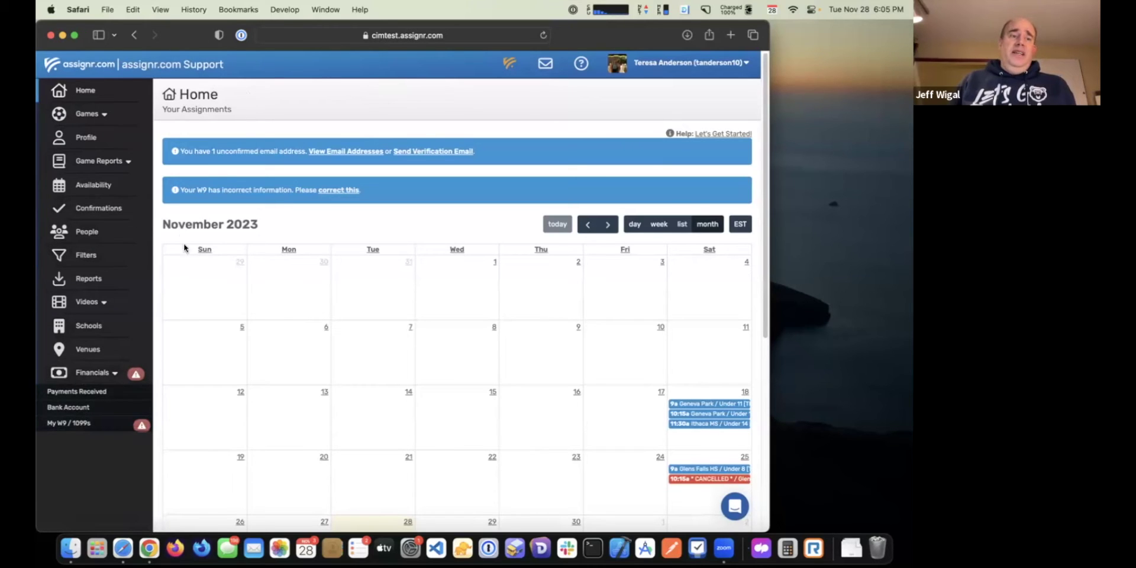
- Open the profile page and review the personal information, certifications and registrations
click(87, 141)
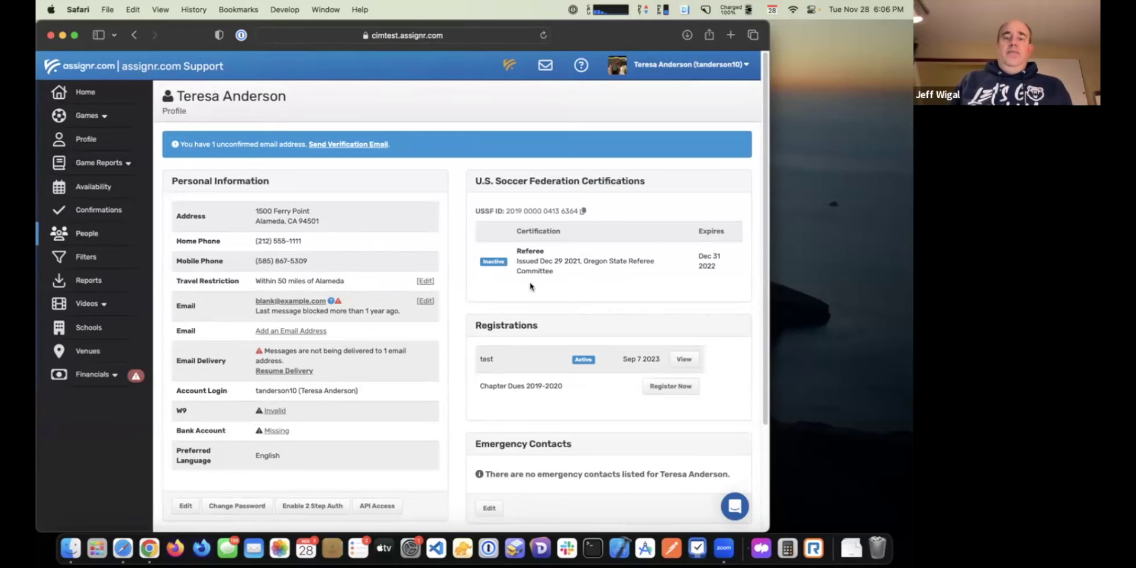
scroll(601, 219, down, 1)
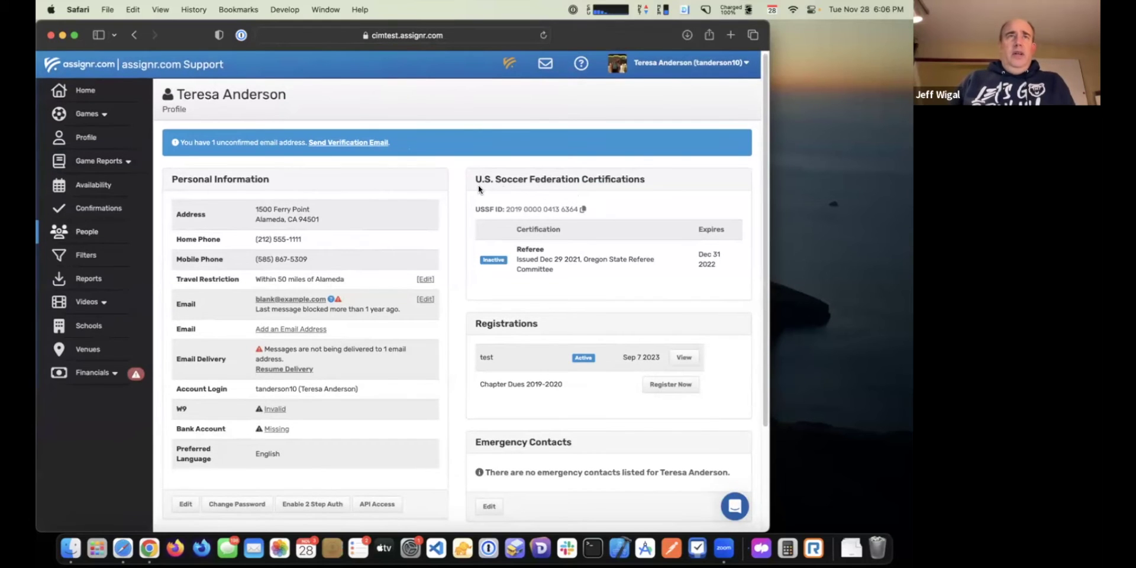
scroll(478, 186, up, 1)
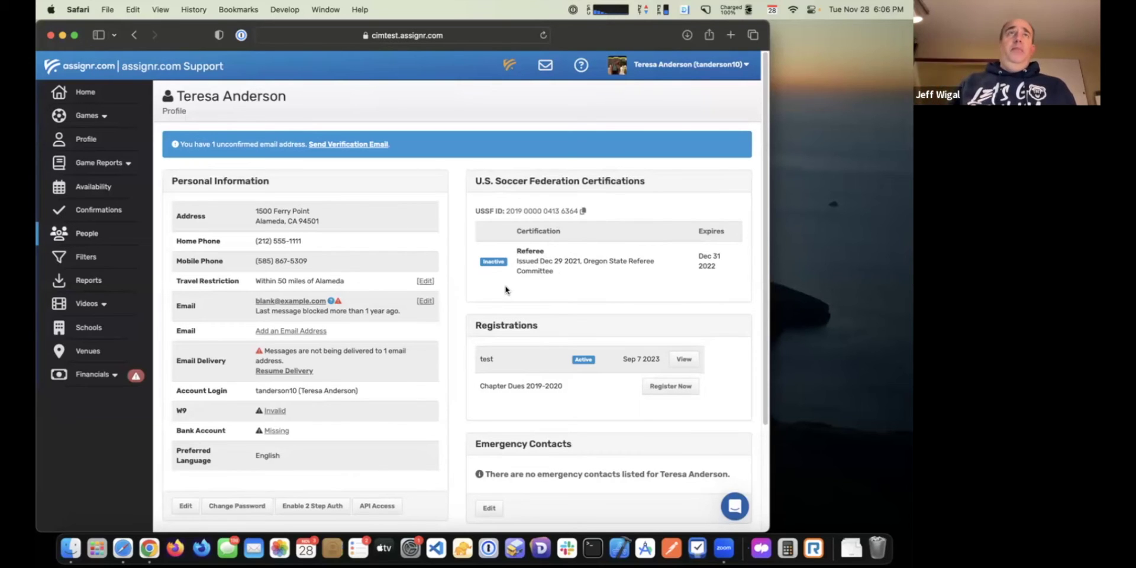
scroll(500, 289, down, 1)
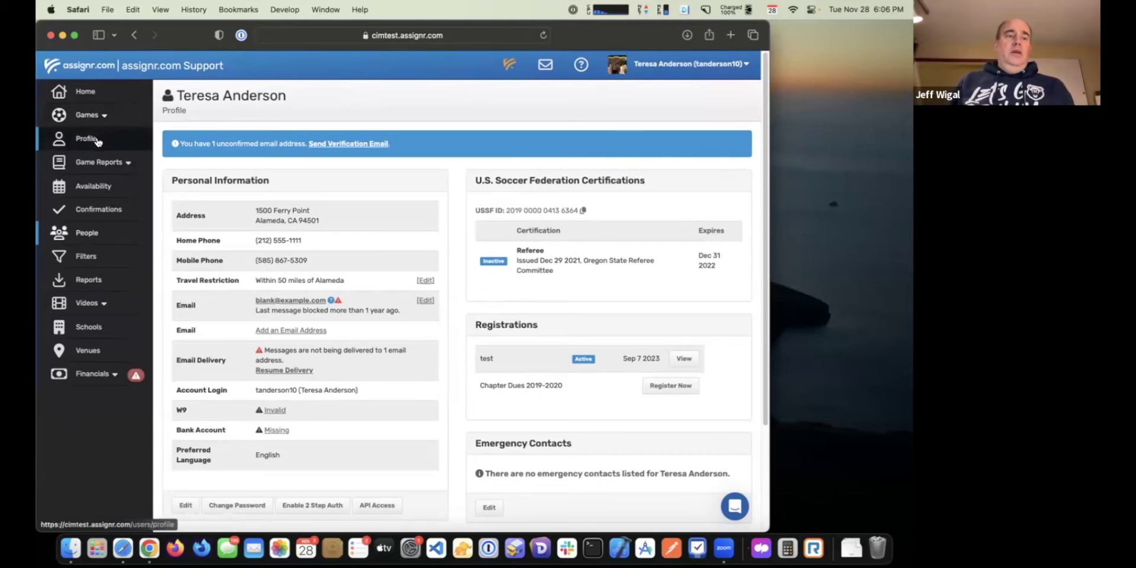
- Open the Availability page and show the calendar for March 2024
click(95, 186)
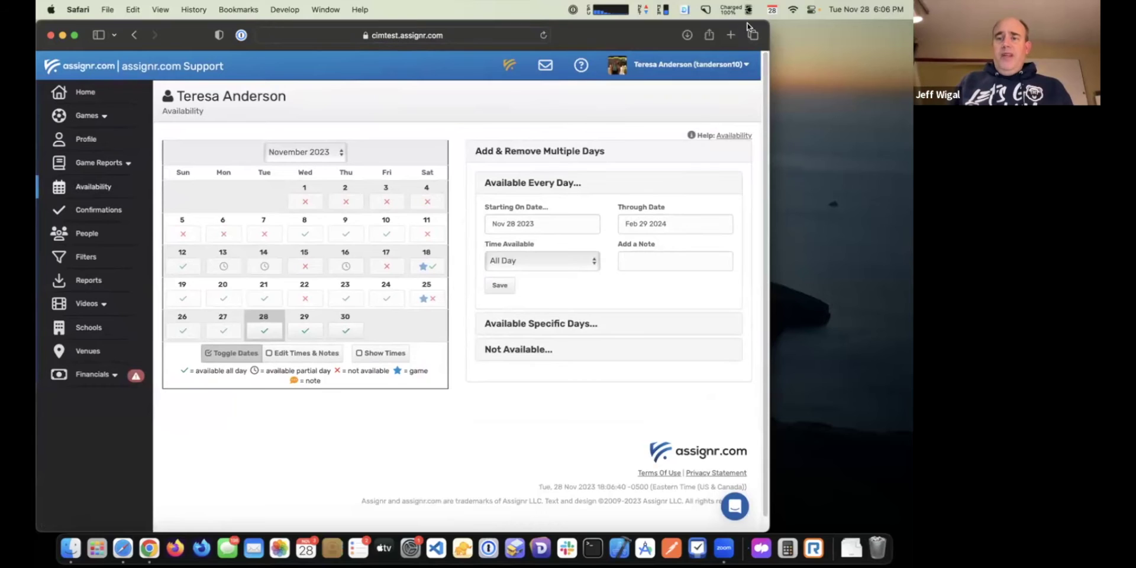
drag(749, 23, 749, 49)
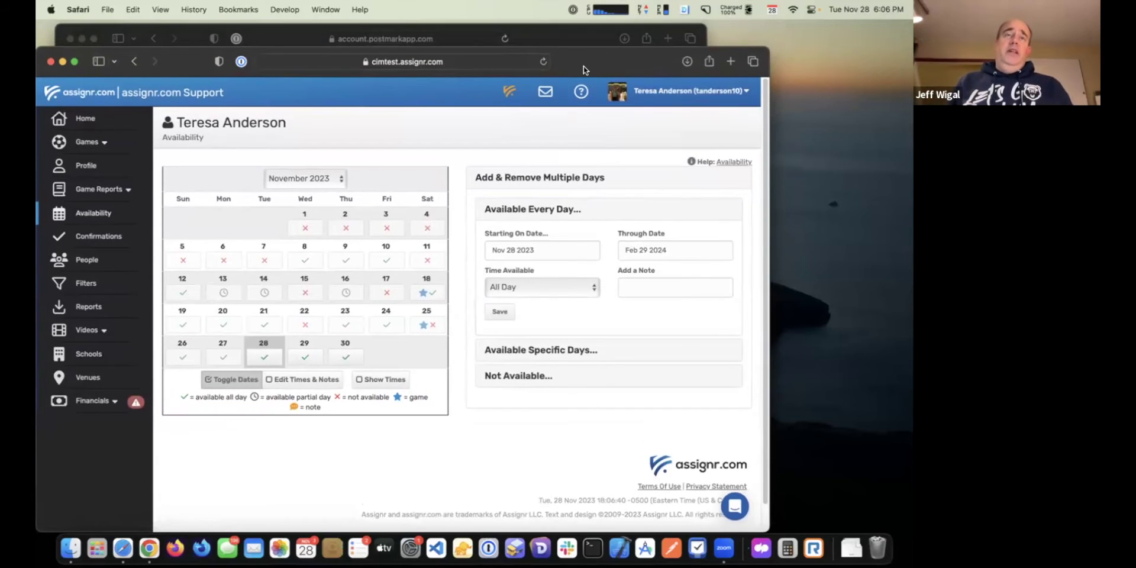
click(328, 178)
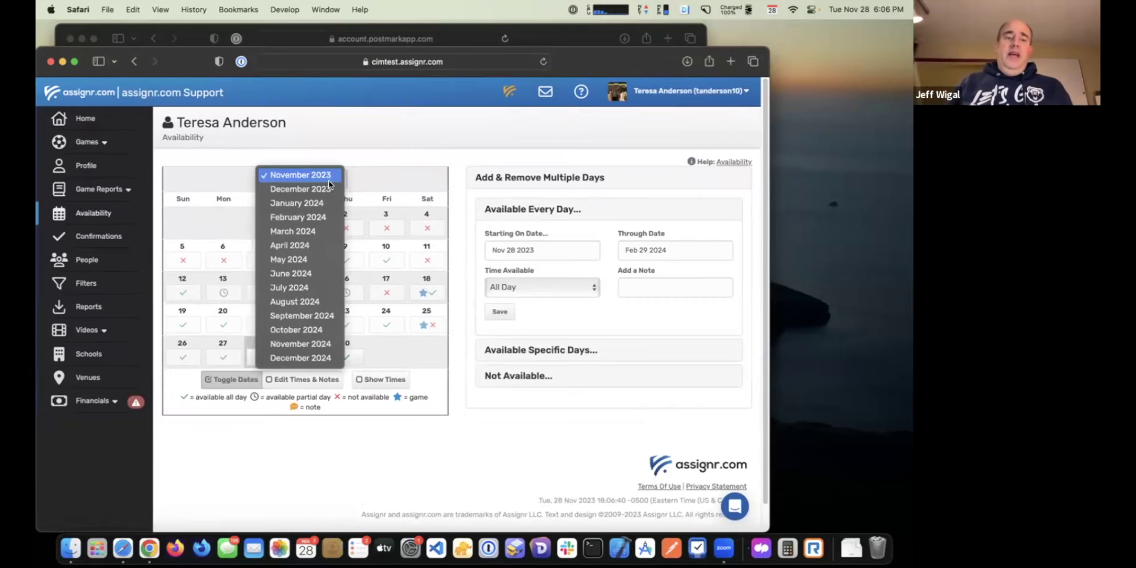
click(310, 231)
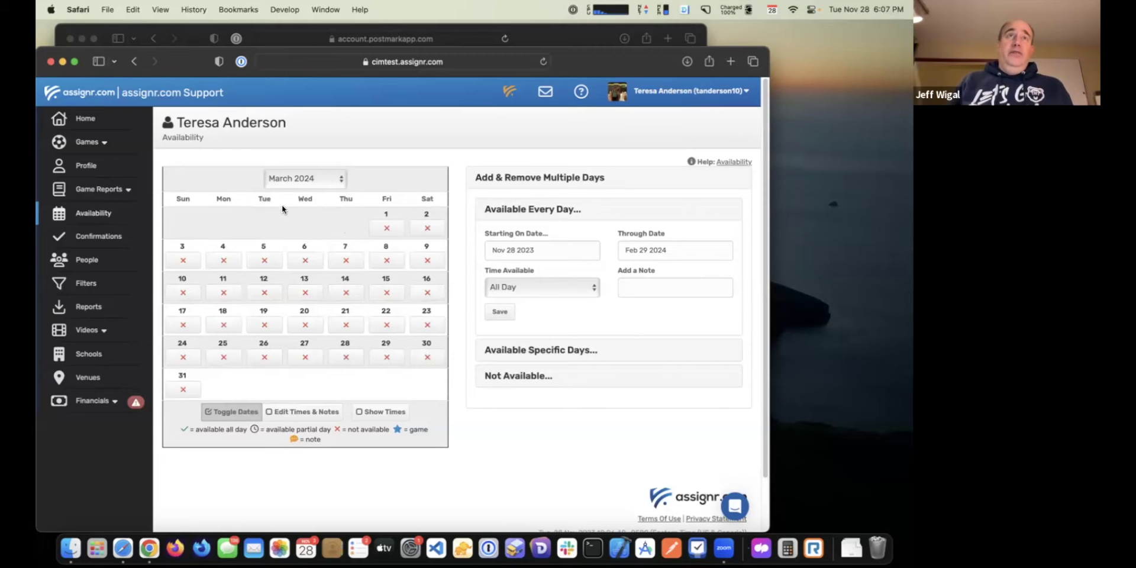
scroll(535, 201, down, 2)
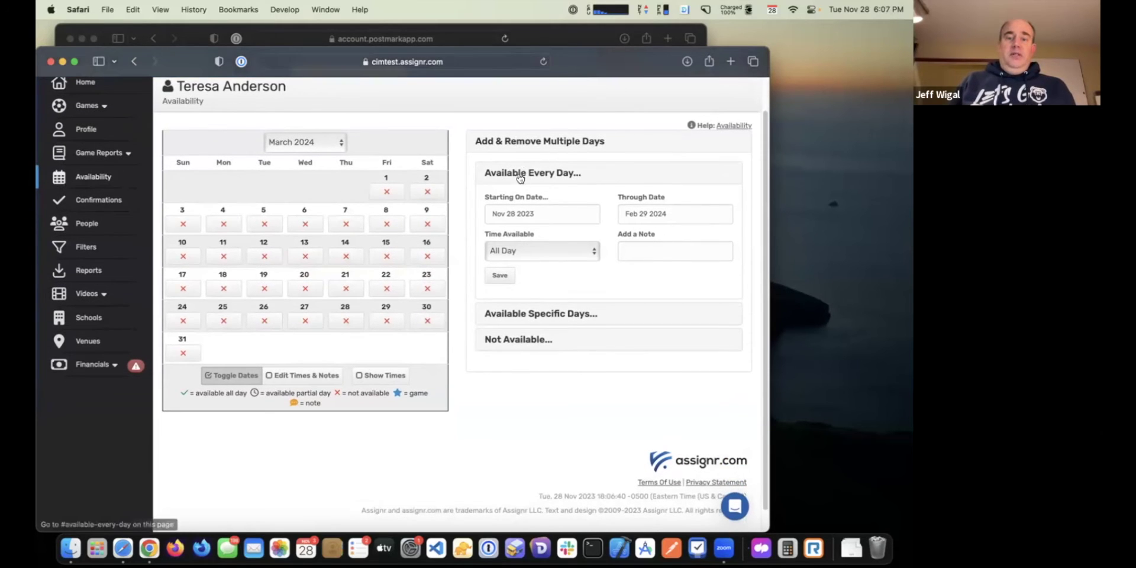
scroll(431, 197, up, 2)
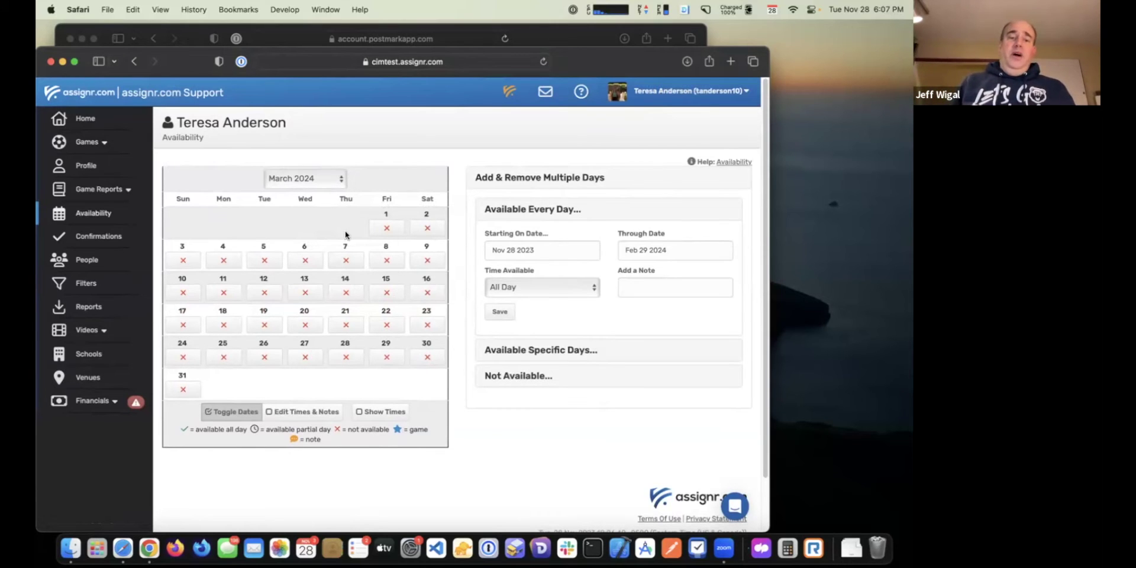
- Mark March 1 and 2 as available all day, toggling March 8 to available and back to not available
click(391, 229)
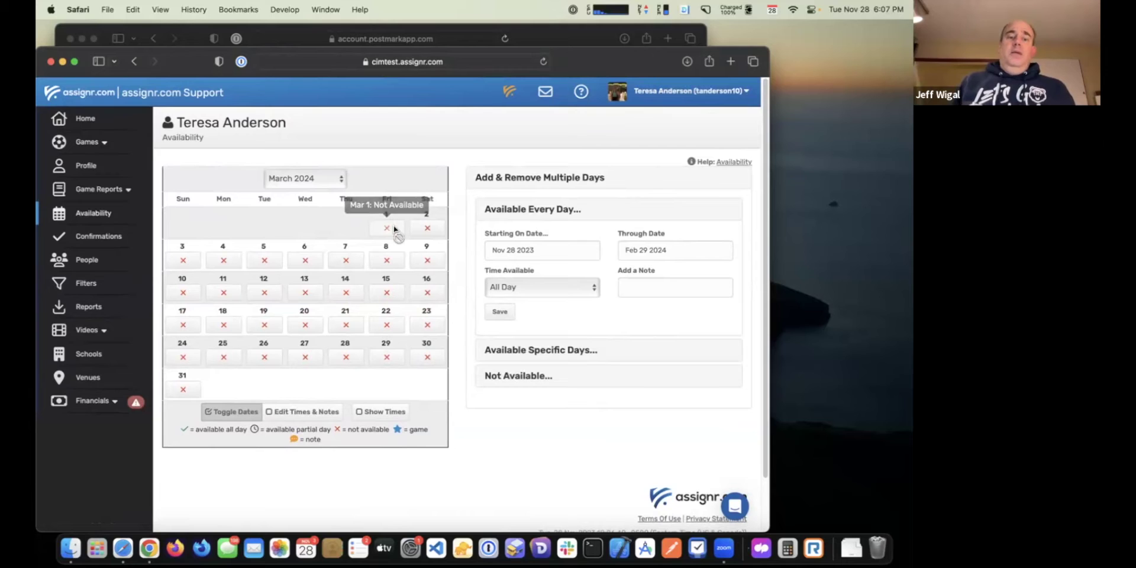
click(429, 232)
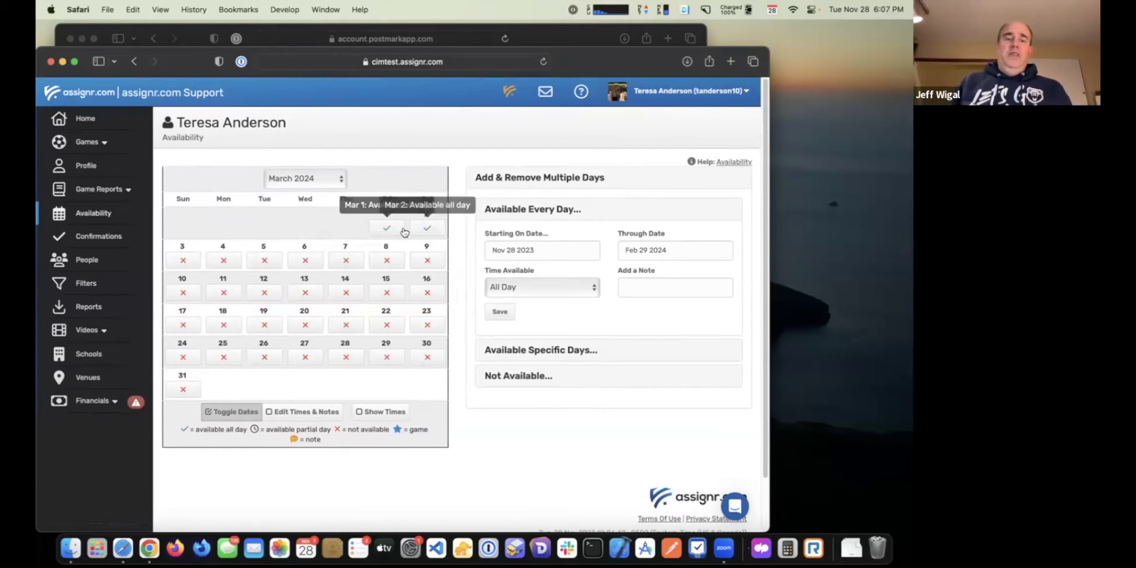
click(387, 261)
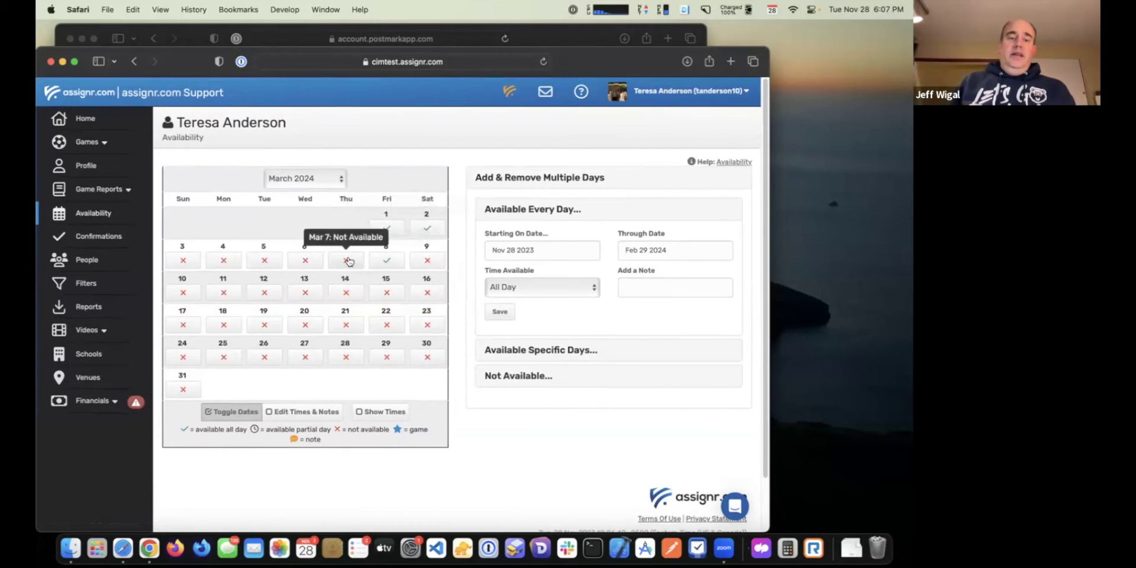
click(388, 262)
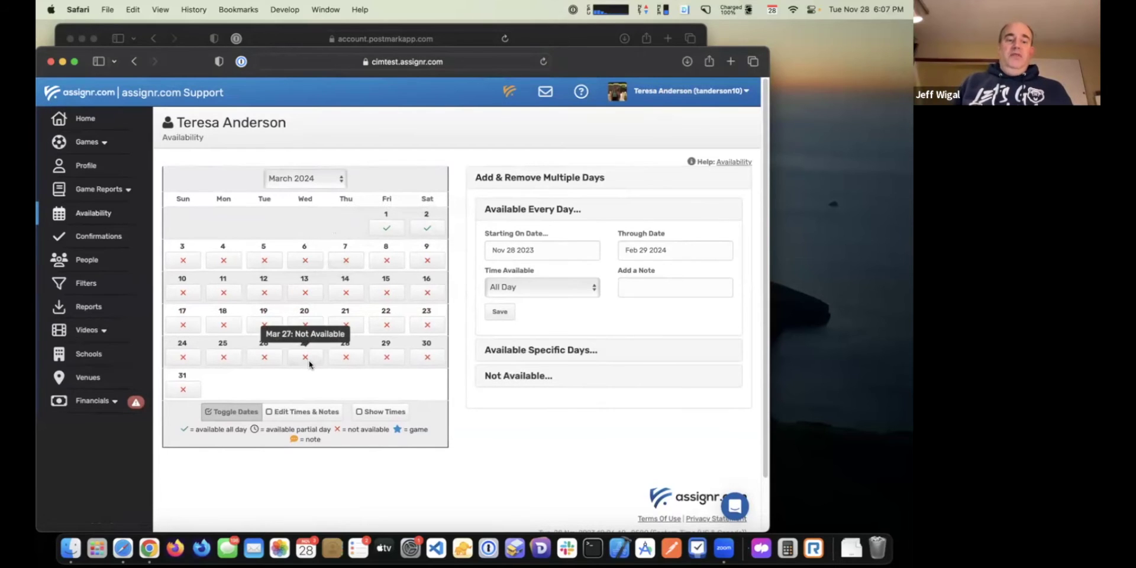
- Switch the calendar to editing times and notes, and look at the available times form for March 9
click(319, 408)
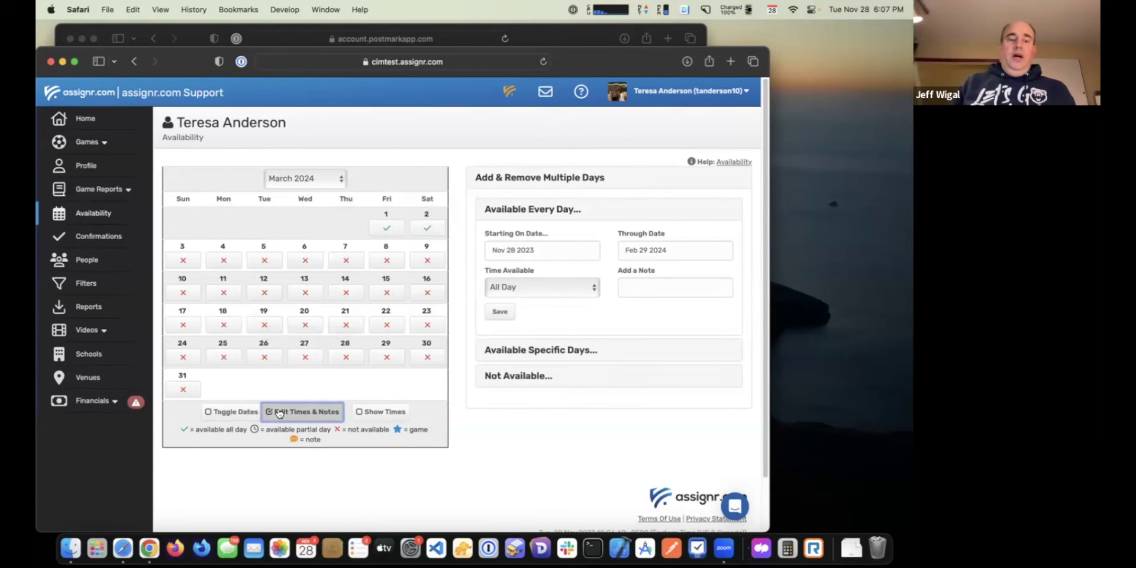
click(429, 262)
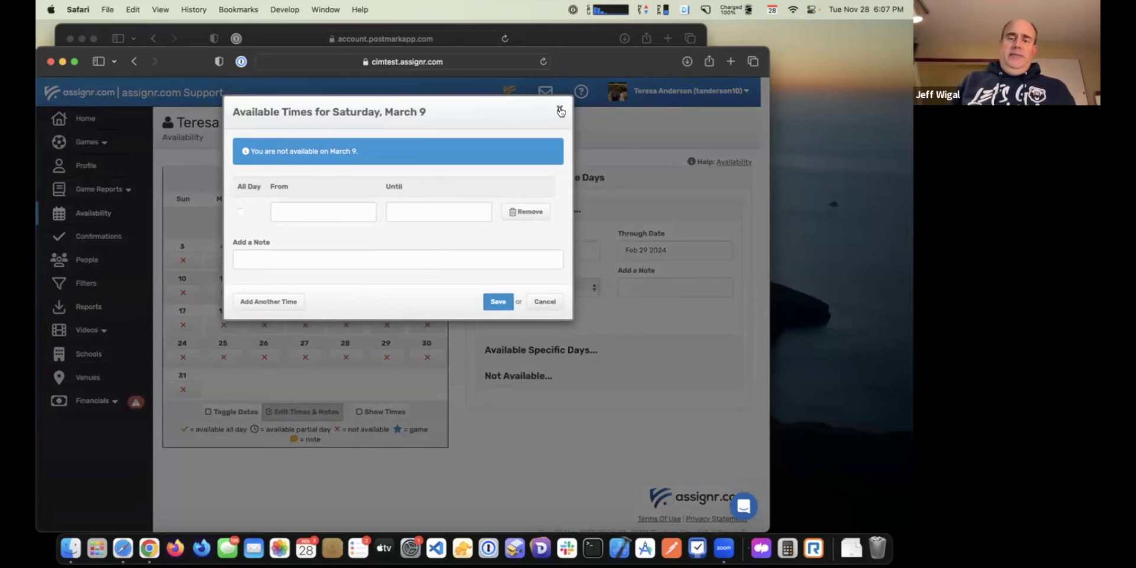
click(560, 111)
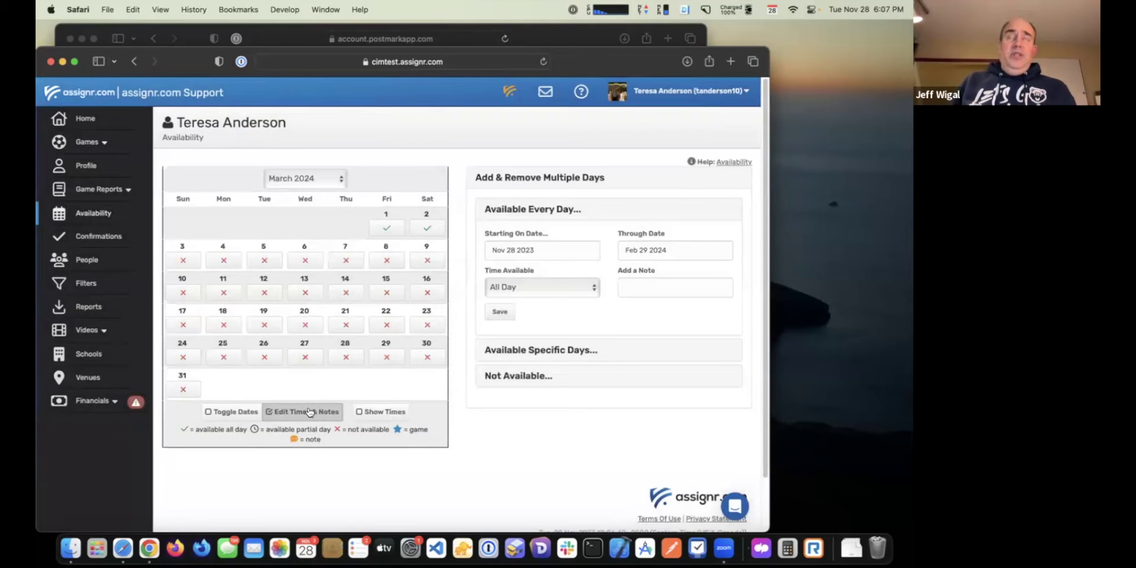
- Enter an available time from 8am until noon for Saturday, March 9
click(432, 261)
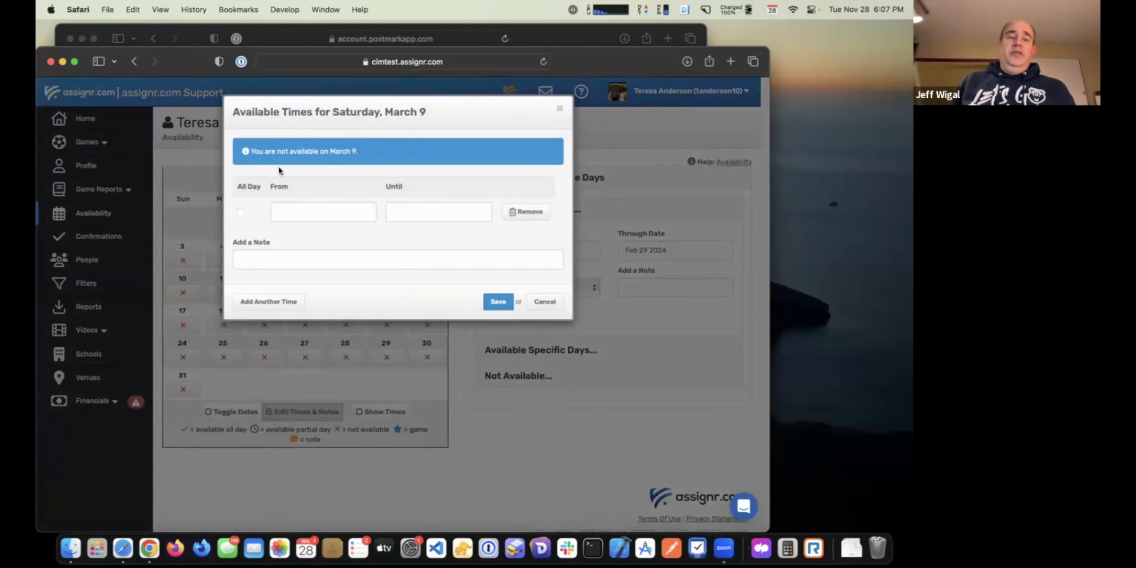
click(276, 211)
text(8am)
key(Tab)
text(noon)
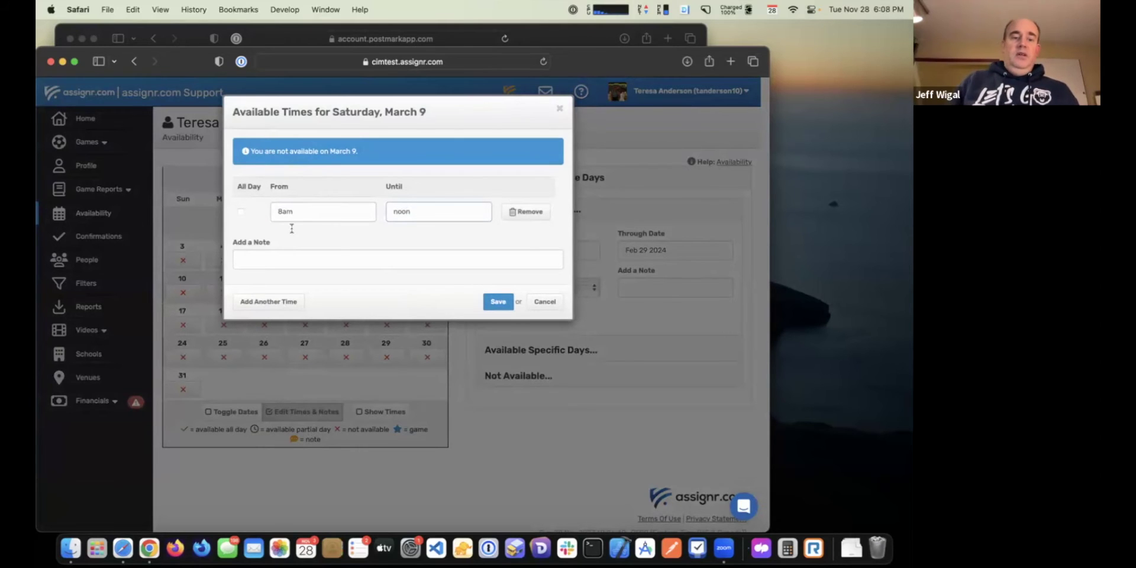
- Add a second available time for March 9 from 4pm until 10pm
click(279, 300)
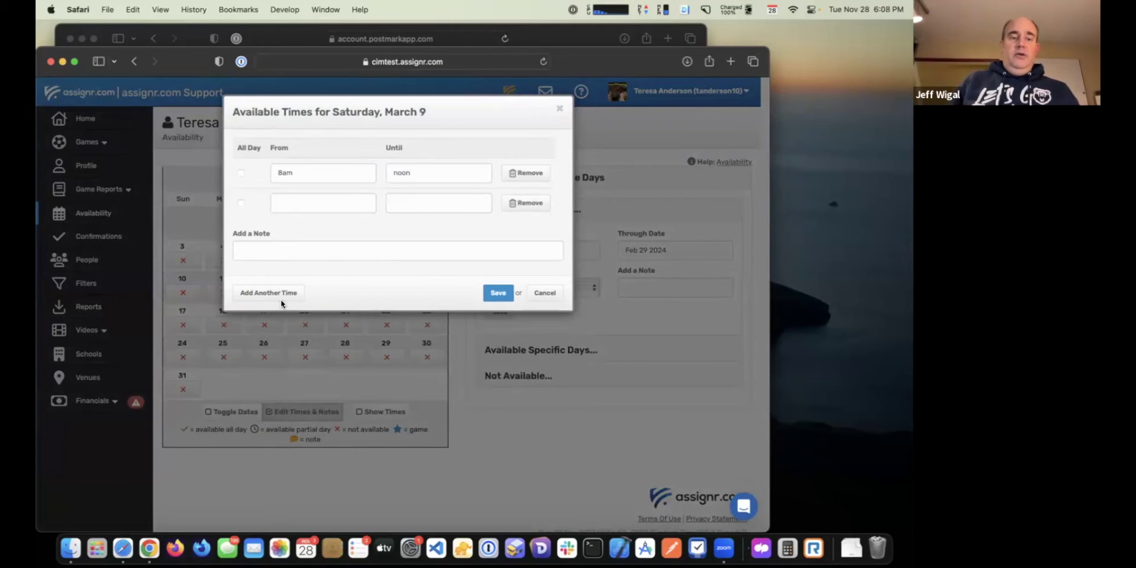
click(288, 204)
text(4pm)
key(Tab)
text(10pm)
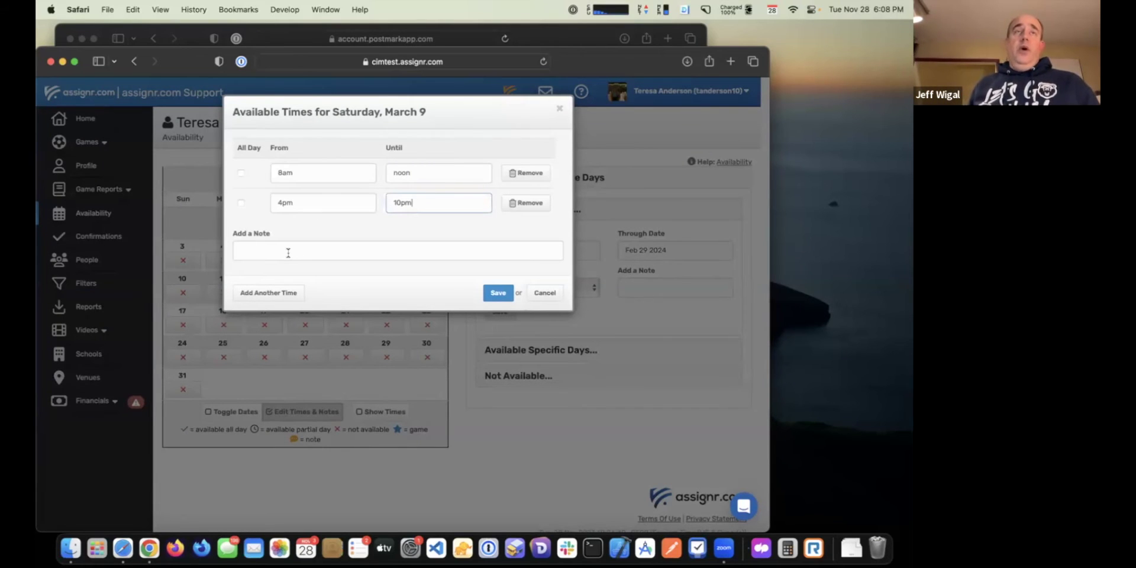
- Add the note "Only at Martin Stadium" to March 9 and save the day's availability
click(253, 250)
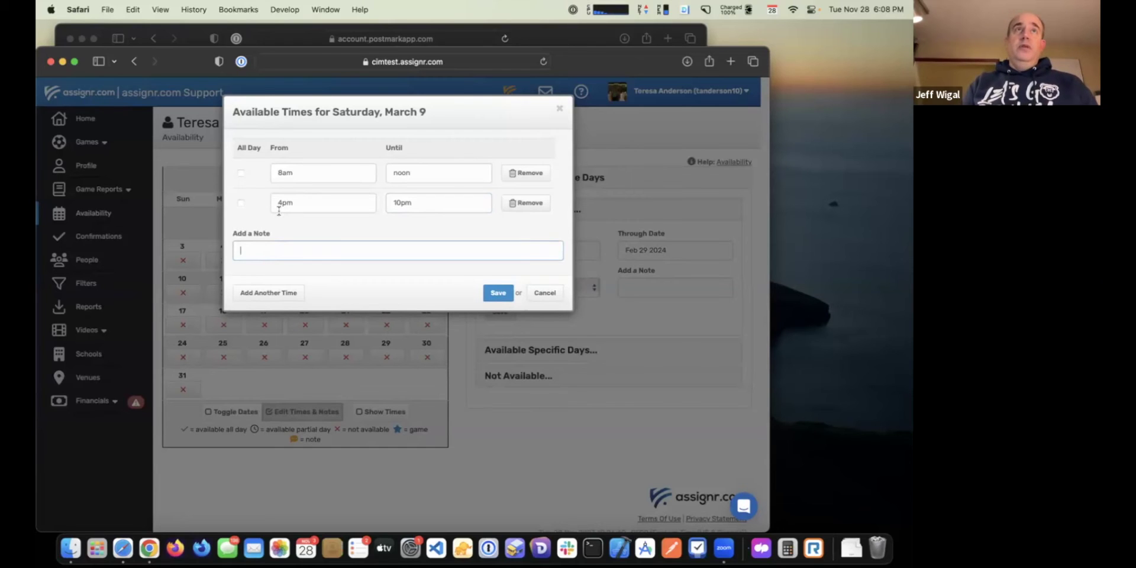
text(Only)
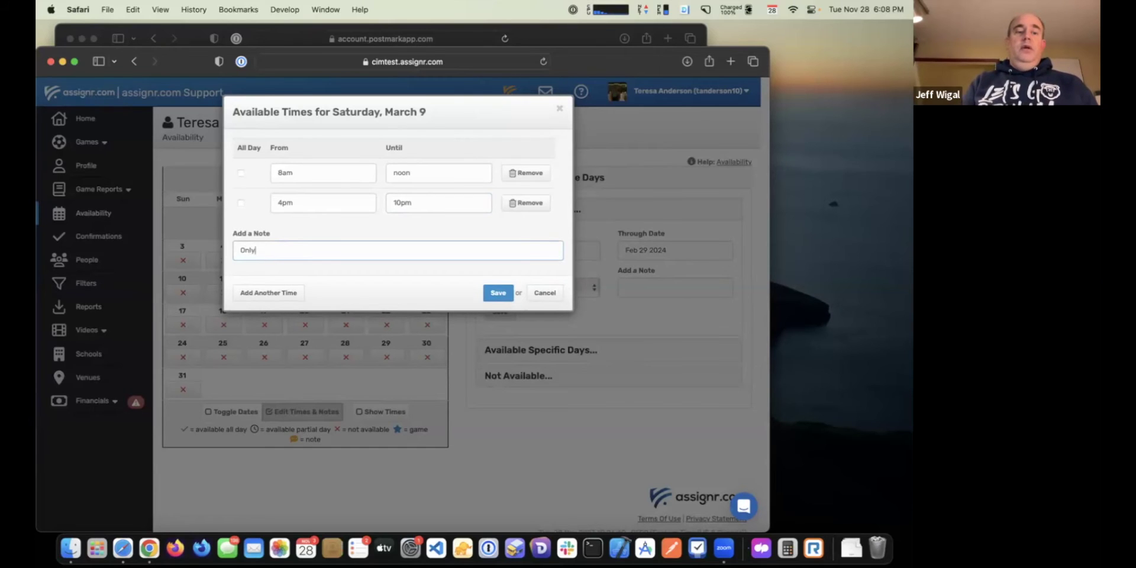
text( at Mart)
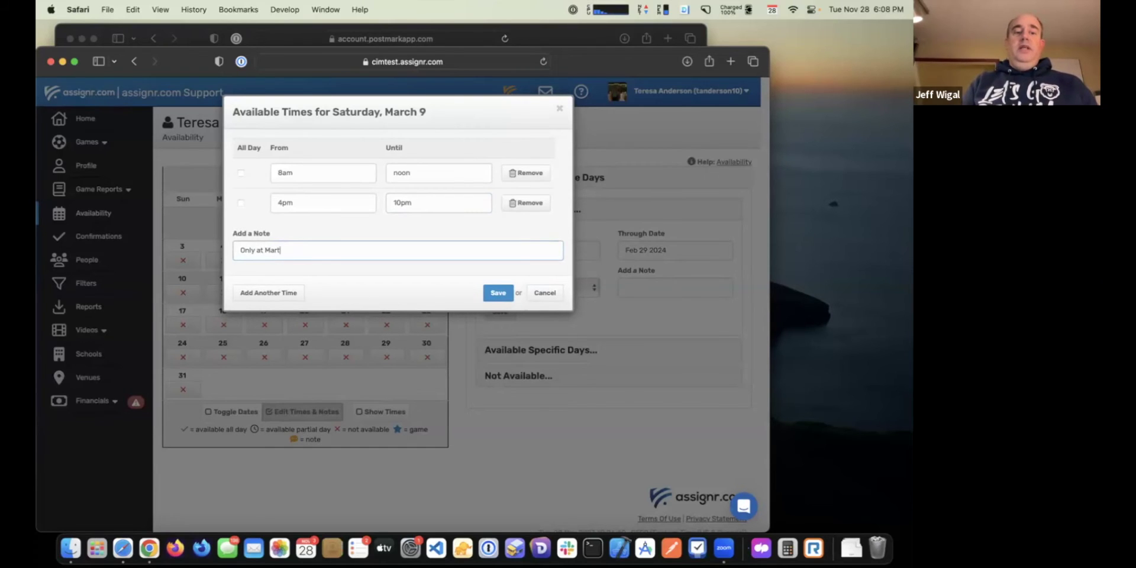
text(in Stadium)
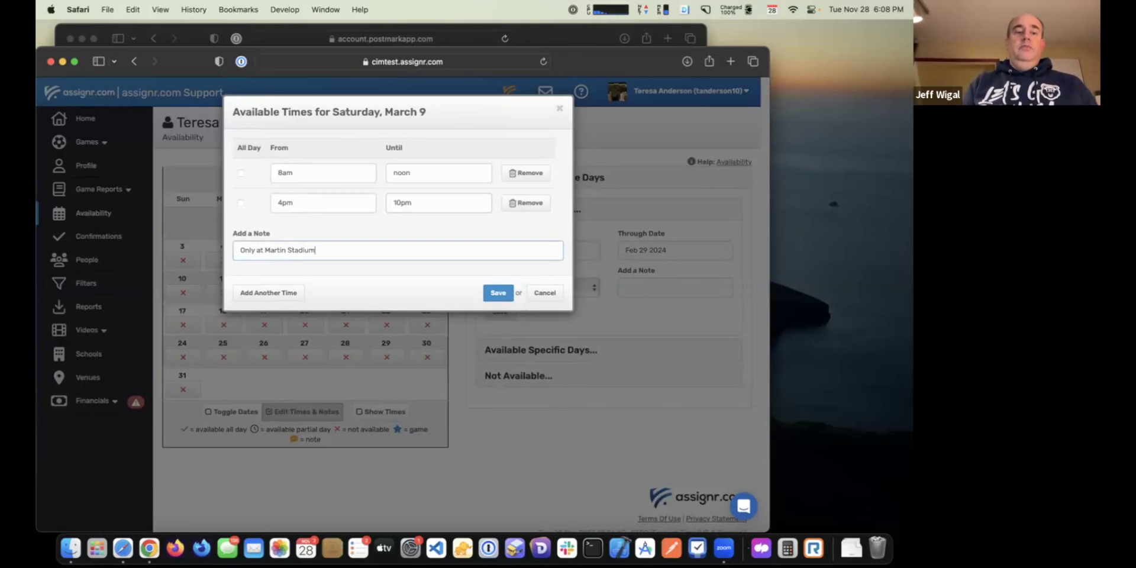
click(497, 294)
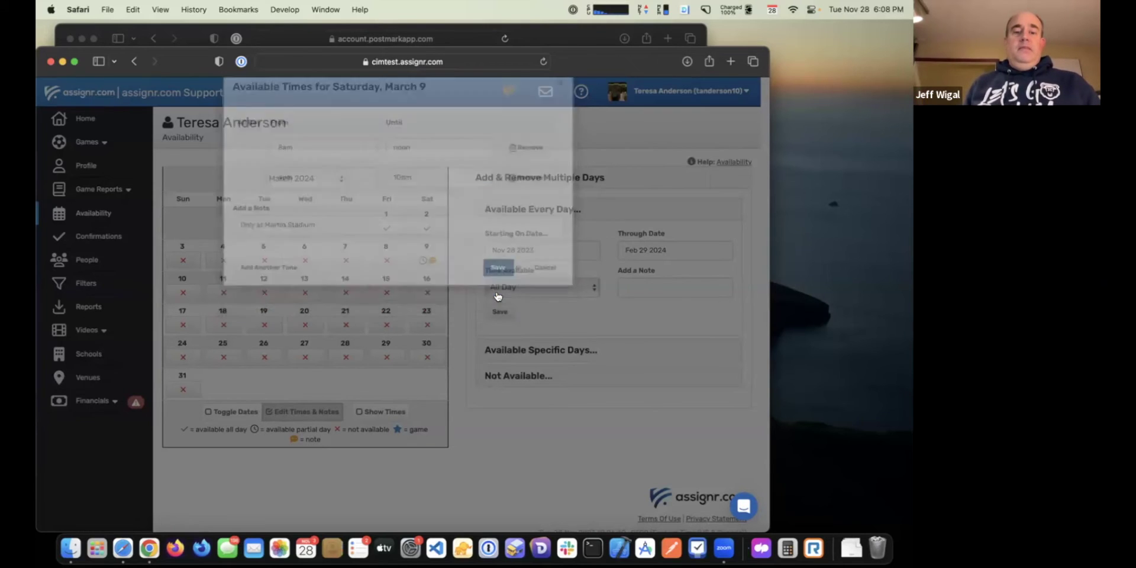
mouse_move(421, 263)
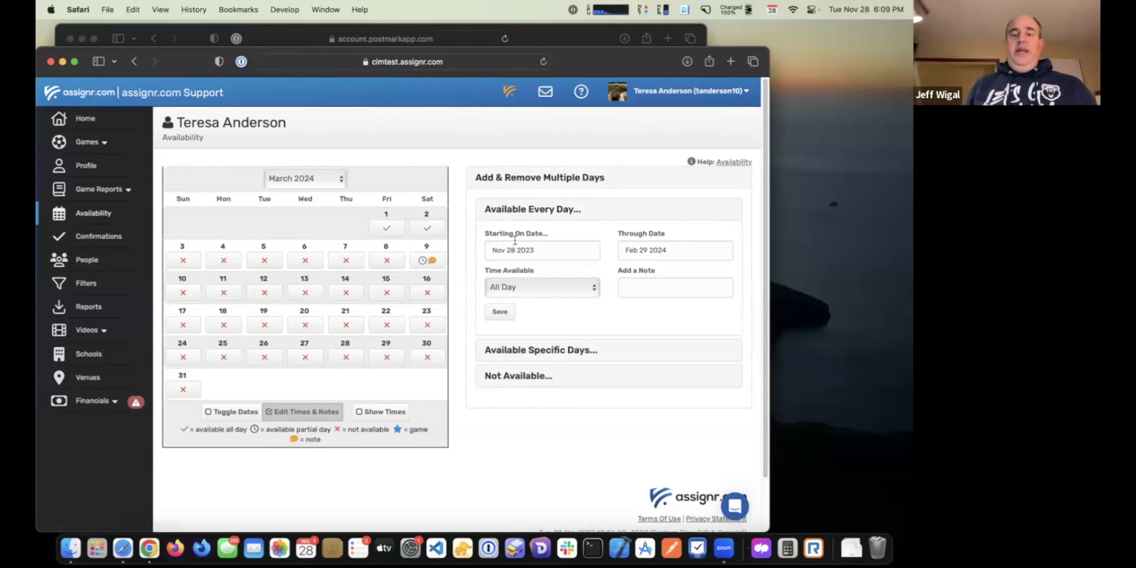
- Set the starting date for being available every day to Mar 1 2024
click(537, 248)
click(624, 274)
click(624, 275)
click(624, 275)
click(624, 275)
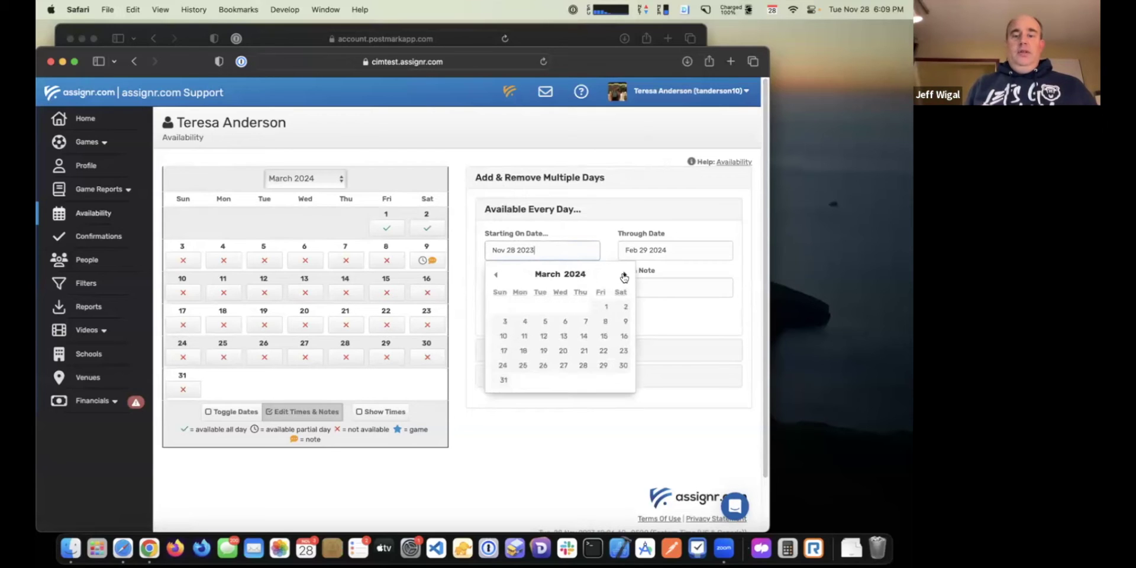
click(601, 307)
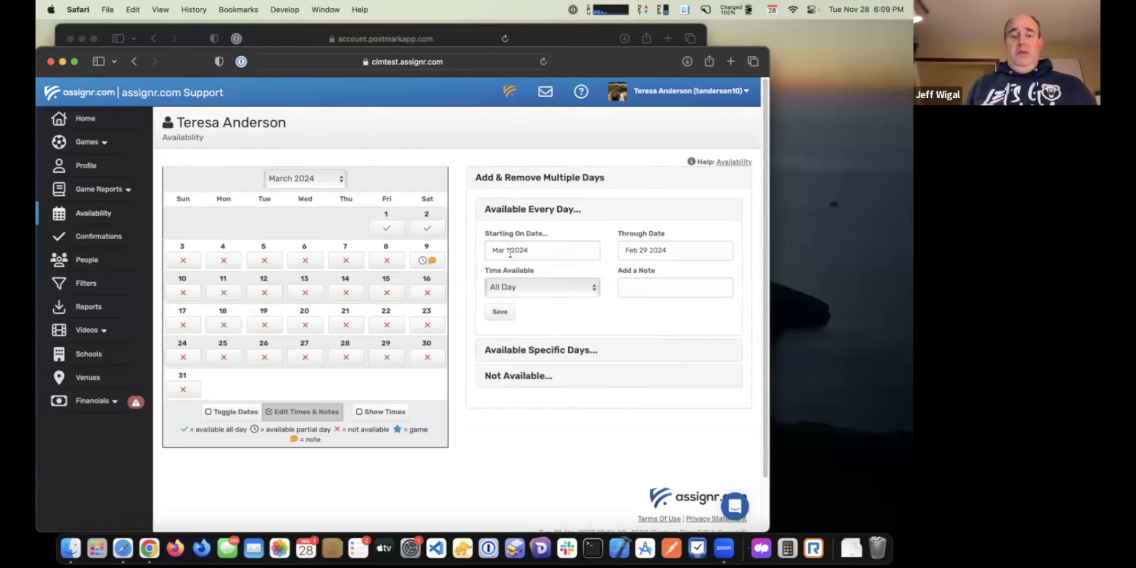
- Set the through date to May 31 2024 and save the all-day availability for every day in the range
click(682, 247)
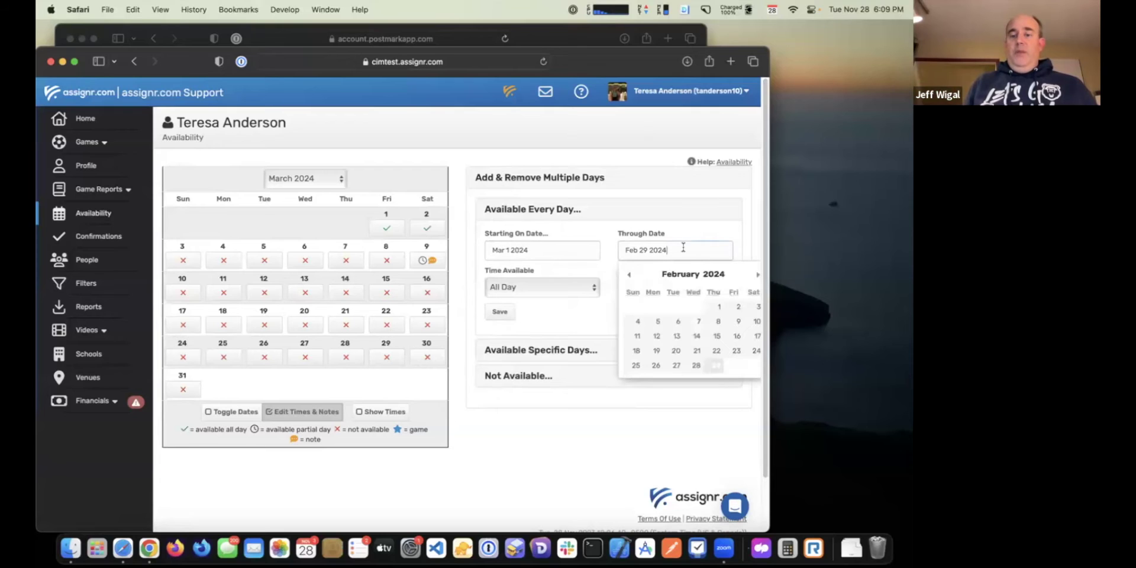
click(754, 273)
click(753, 273)
click(754, 273)
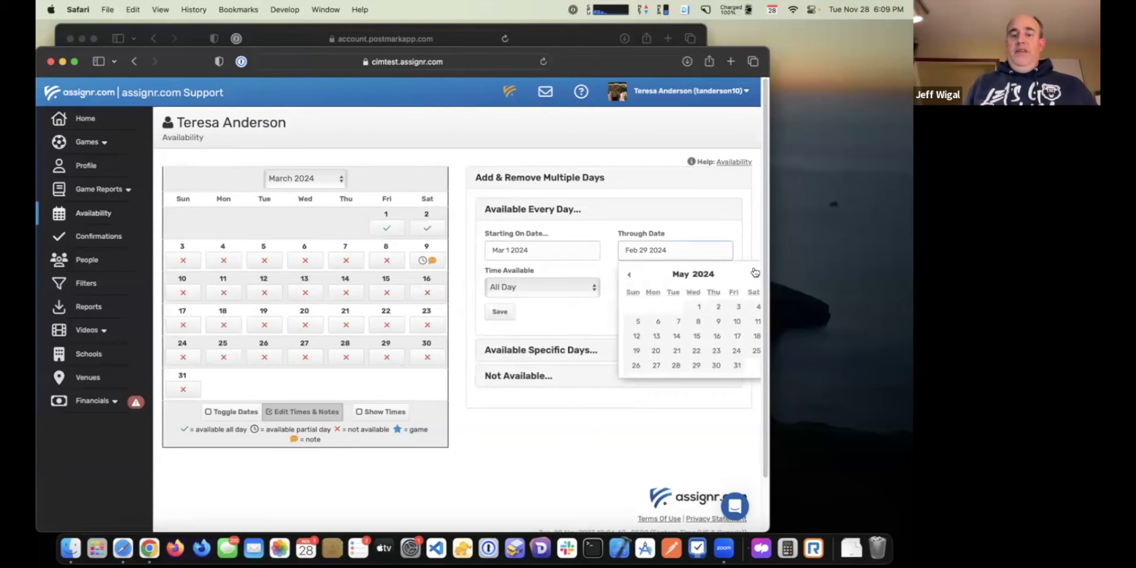
click(737, 365)
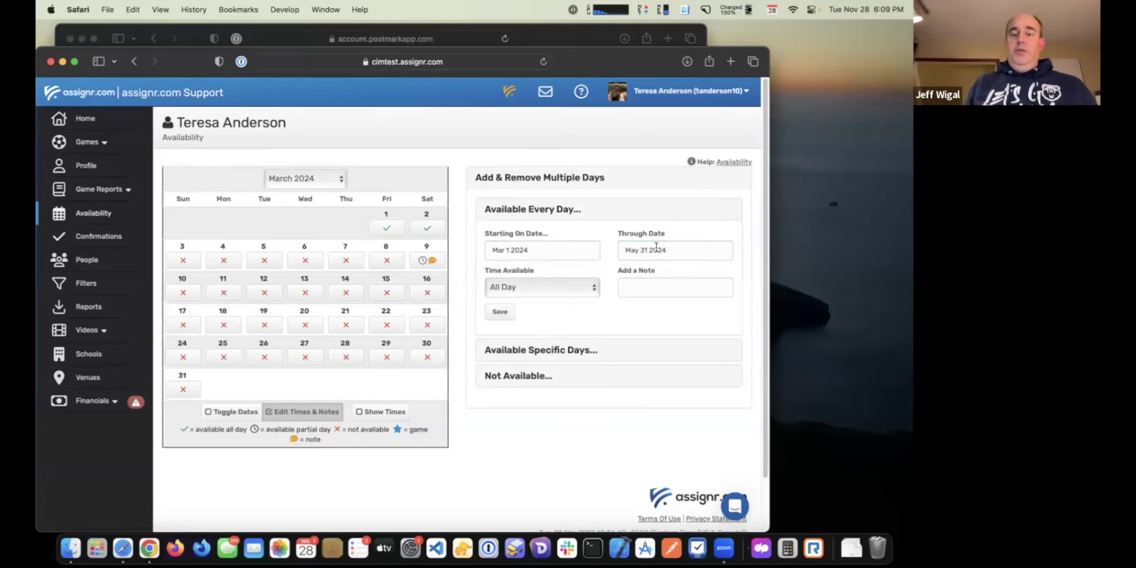
click(503, 311)
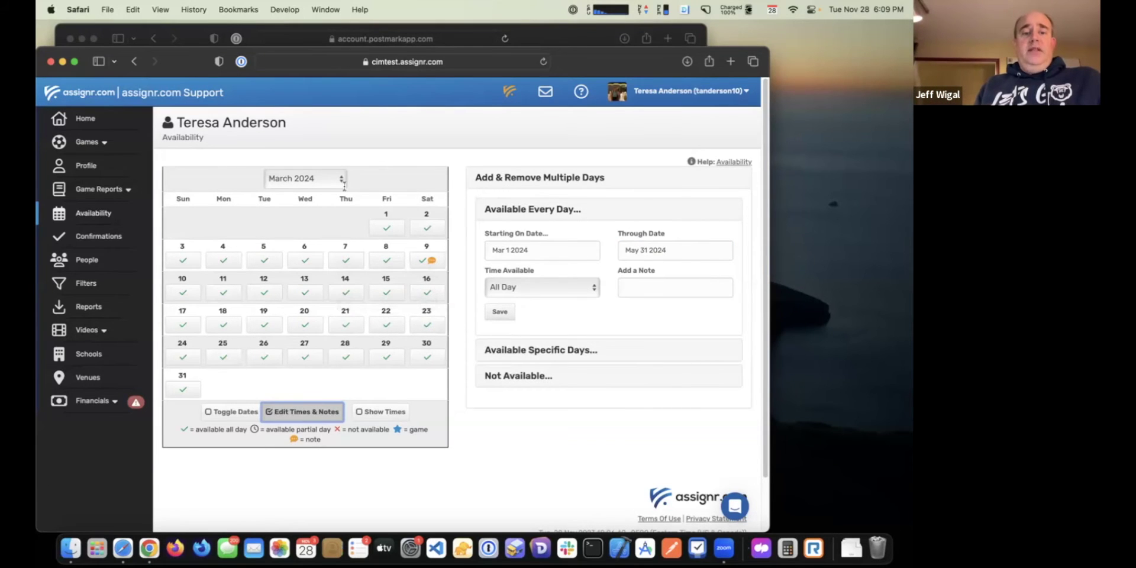
- In the April 2024 calendar, toggle April 11, 12, 13, 21 and 22 to not available
click(320, 179)
click(324, 190)
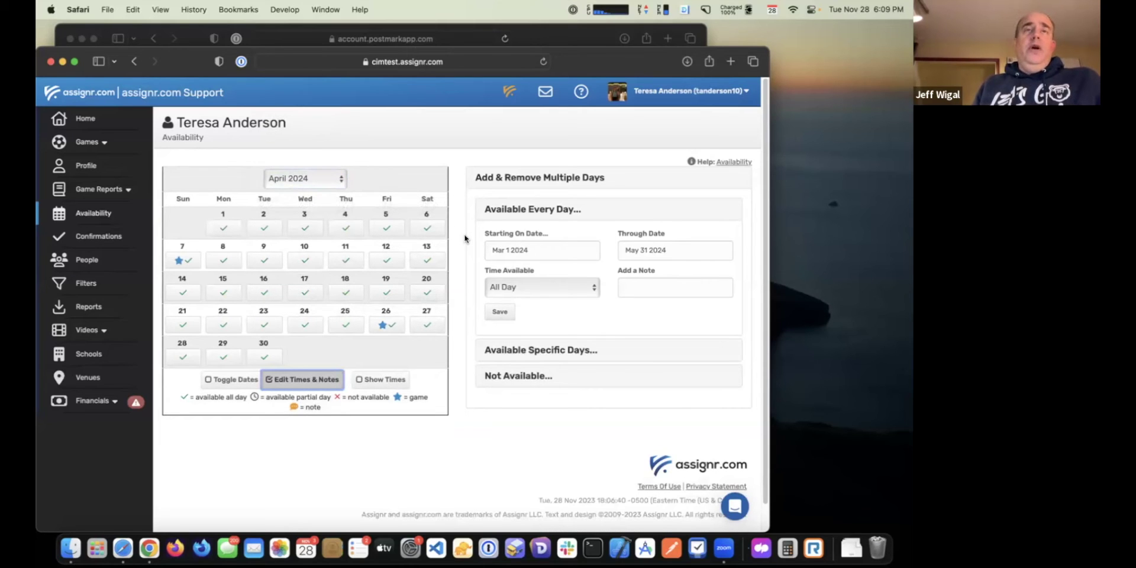
scroll(465, 238, down, 1)
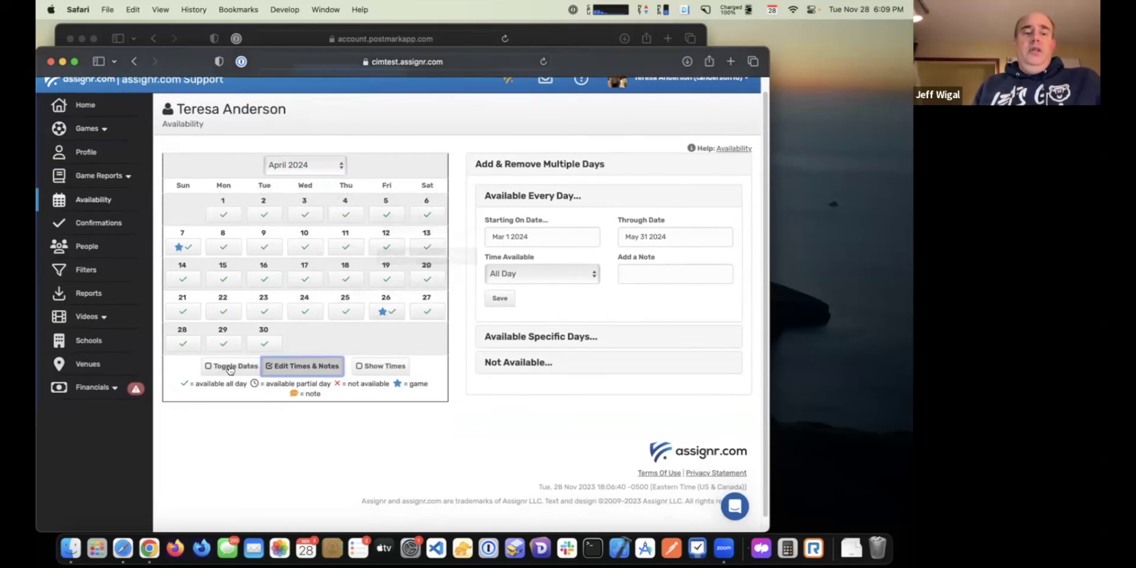
click(231, 366)
click(346, 248)
click(436, 246)
click(183, 313)
click(223, 313)
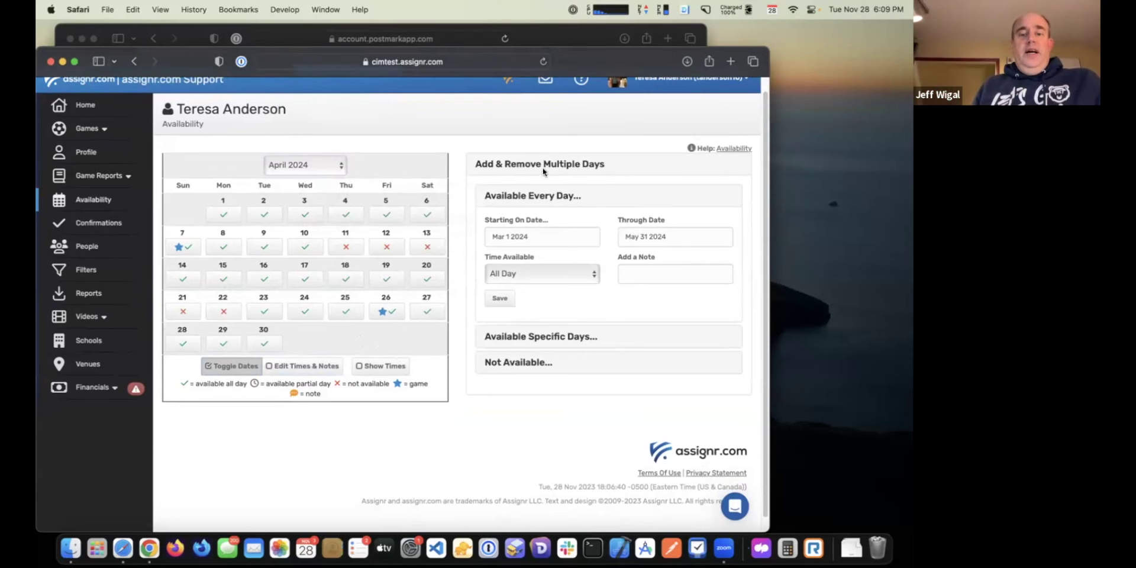
scroll(450, 152, down, 1)
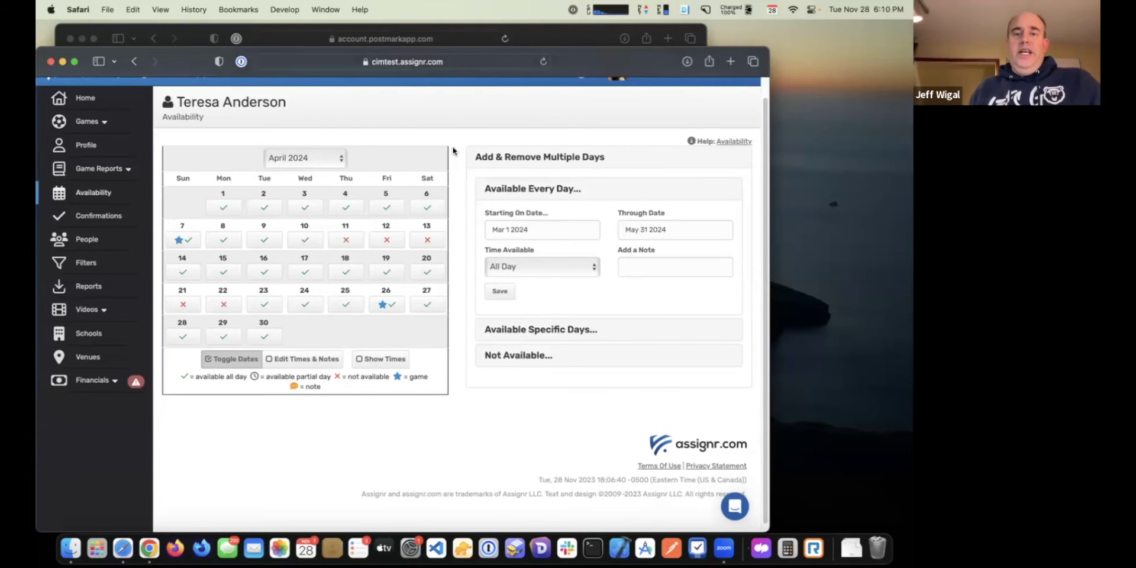
scroll(453, 151, up, 2)
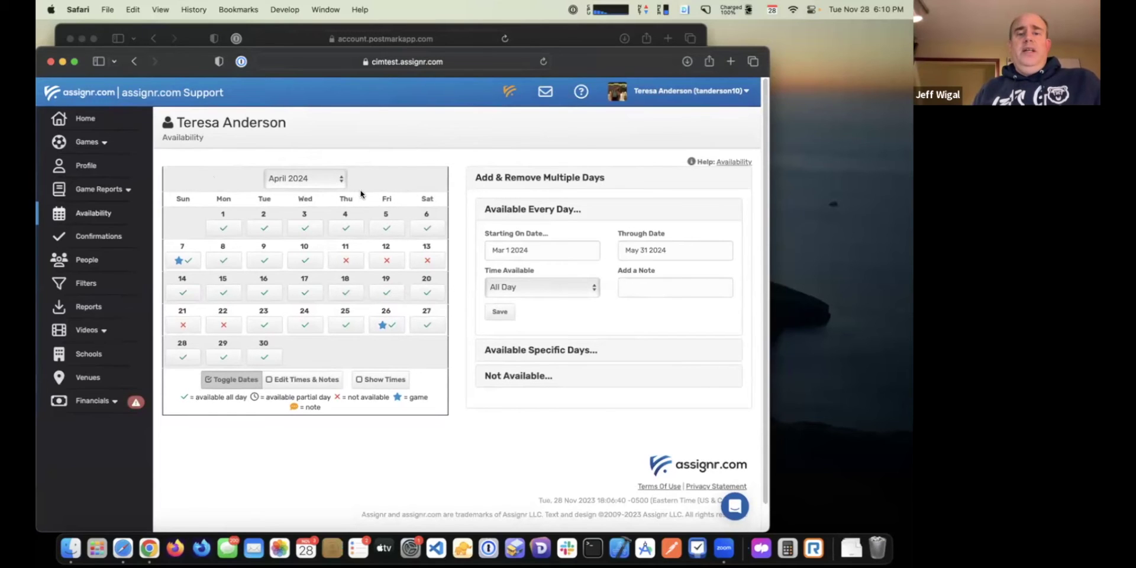
- Open the help documentation and search its articles for "availability"
click(579, 96)
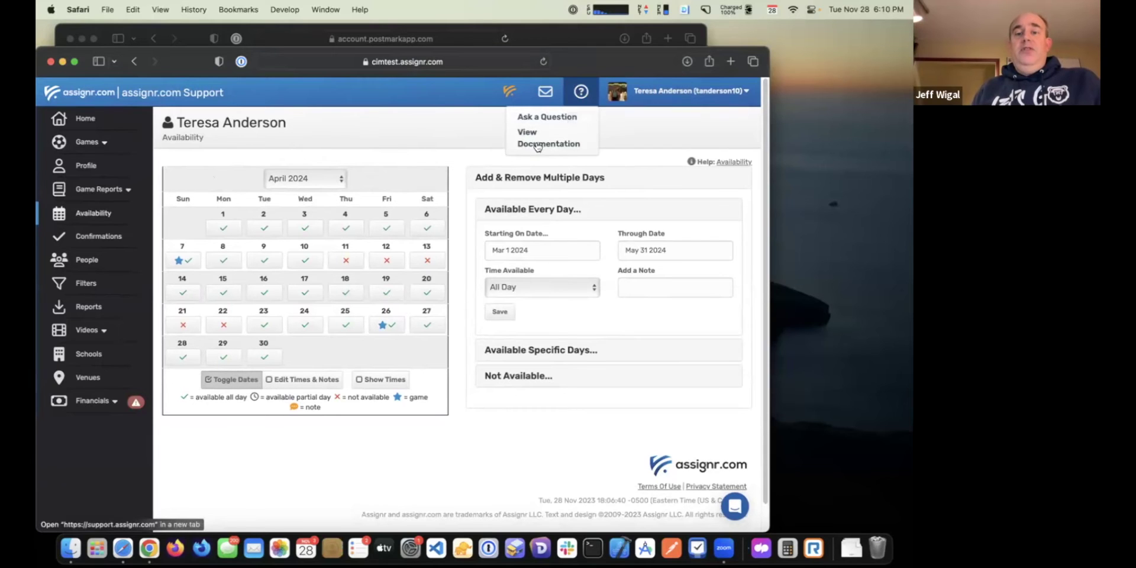
click(543, 141)
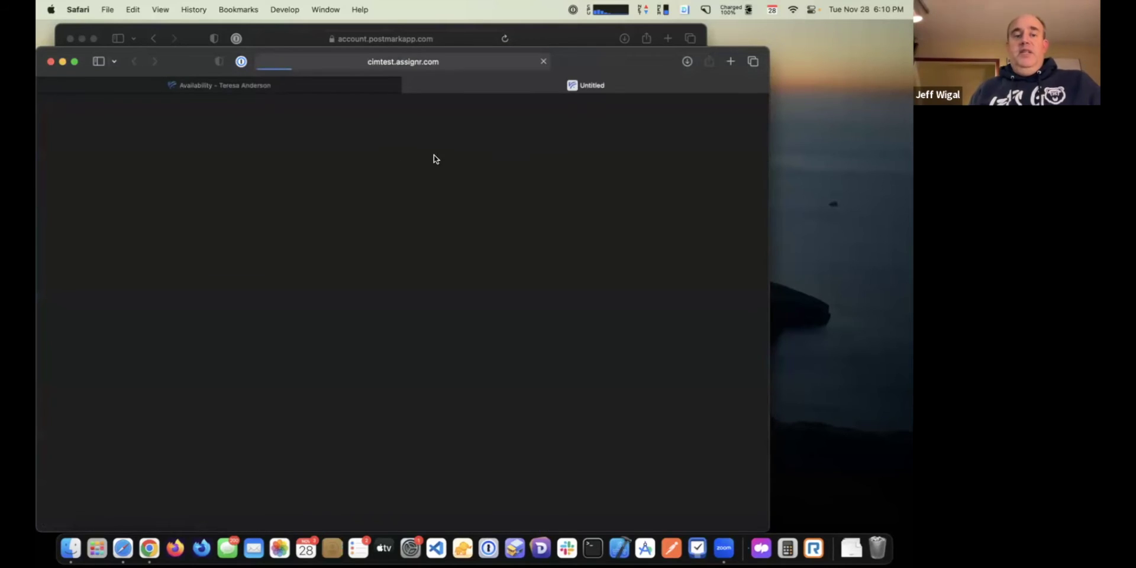
click(253, 209)
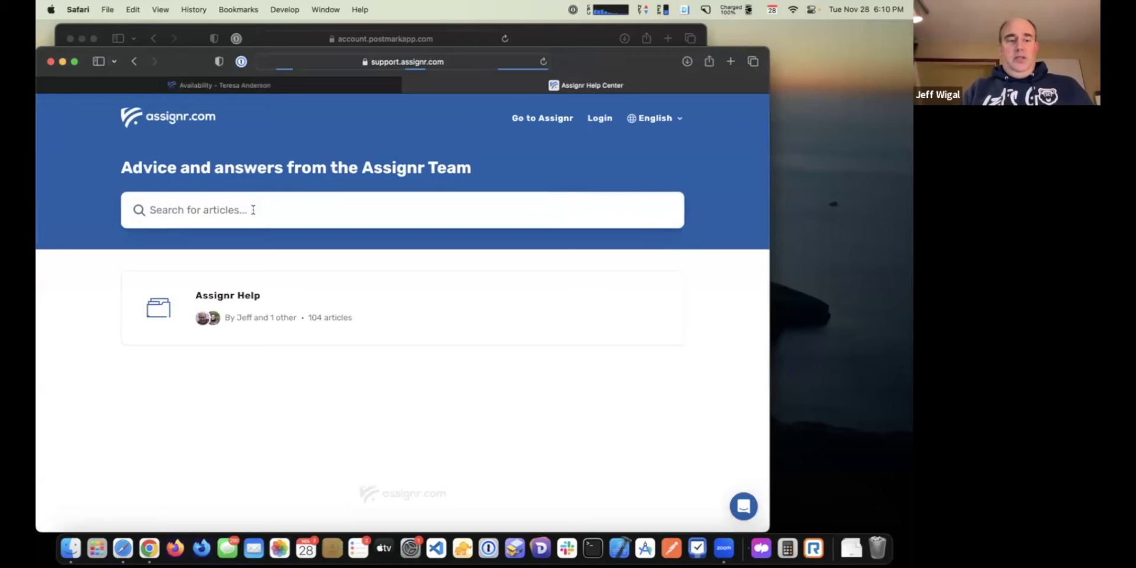
text(availa)
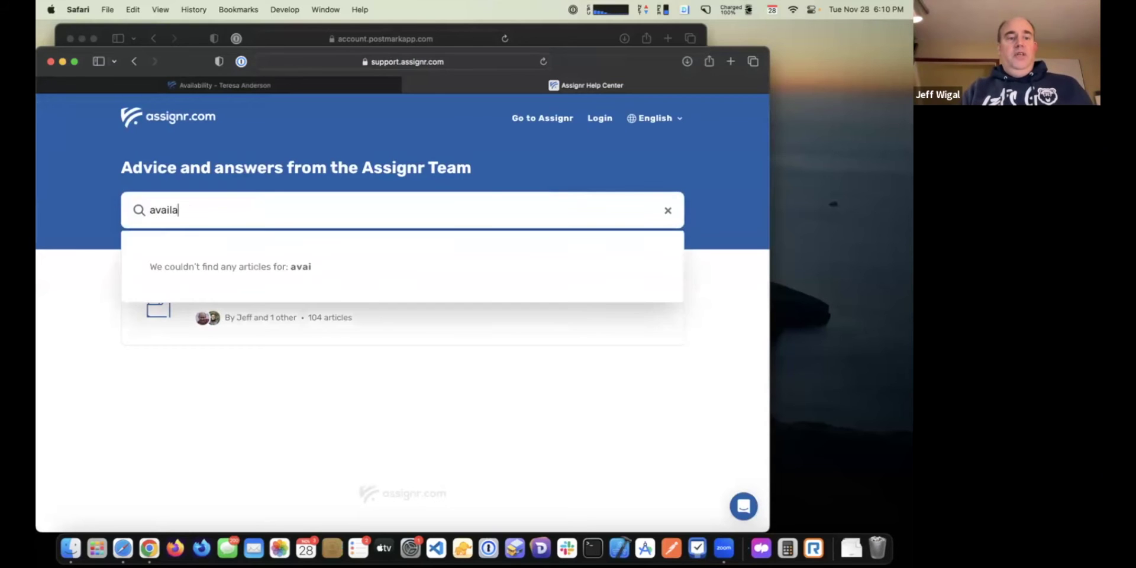
text(bility)
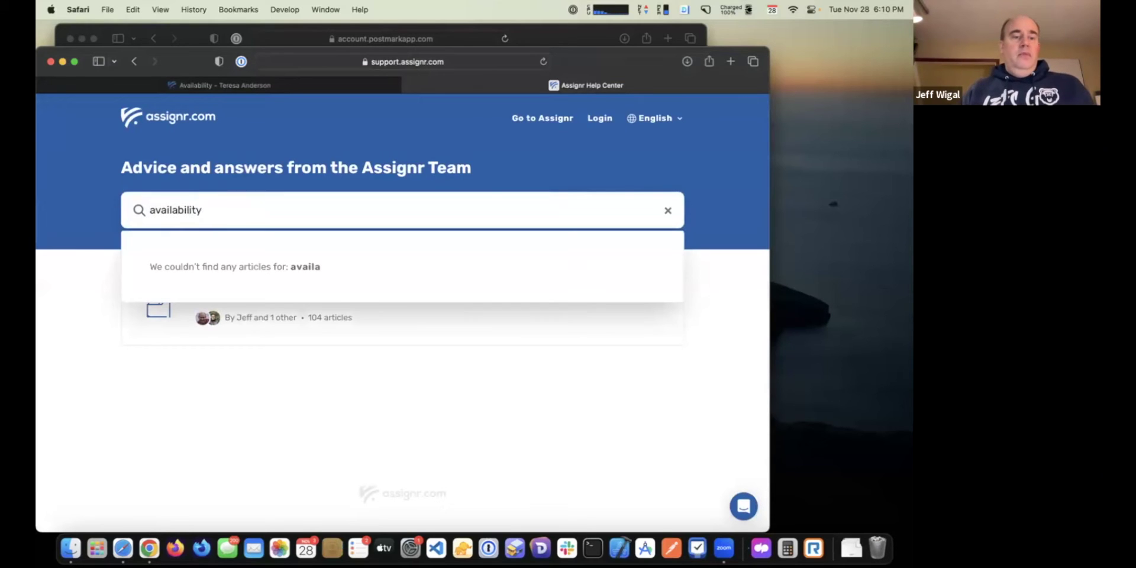
scroll(337, 307, down, 2)
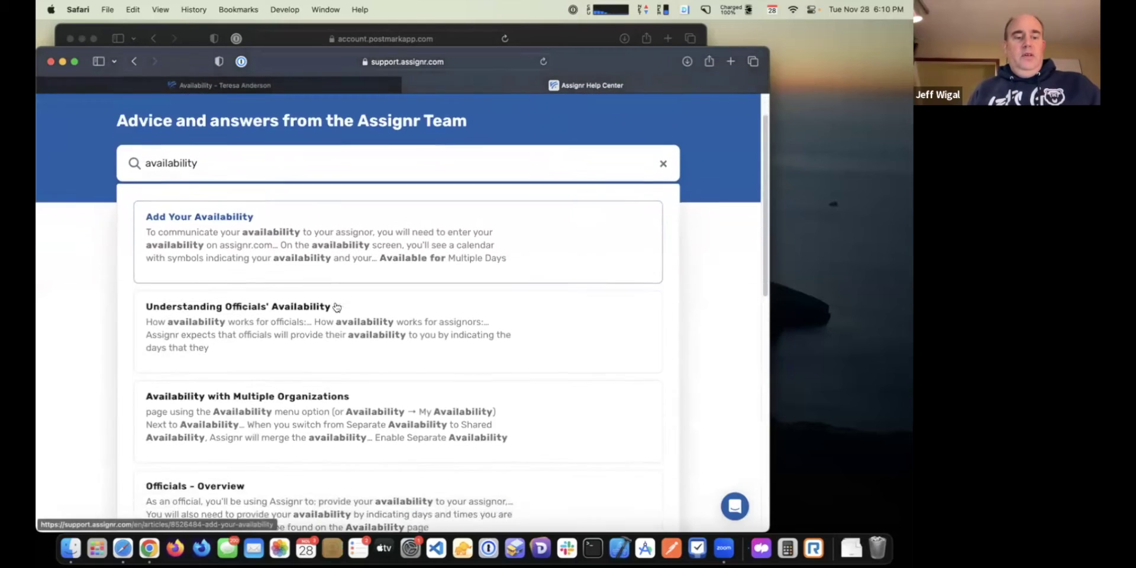
scroll(336, 306, down, 1)
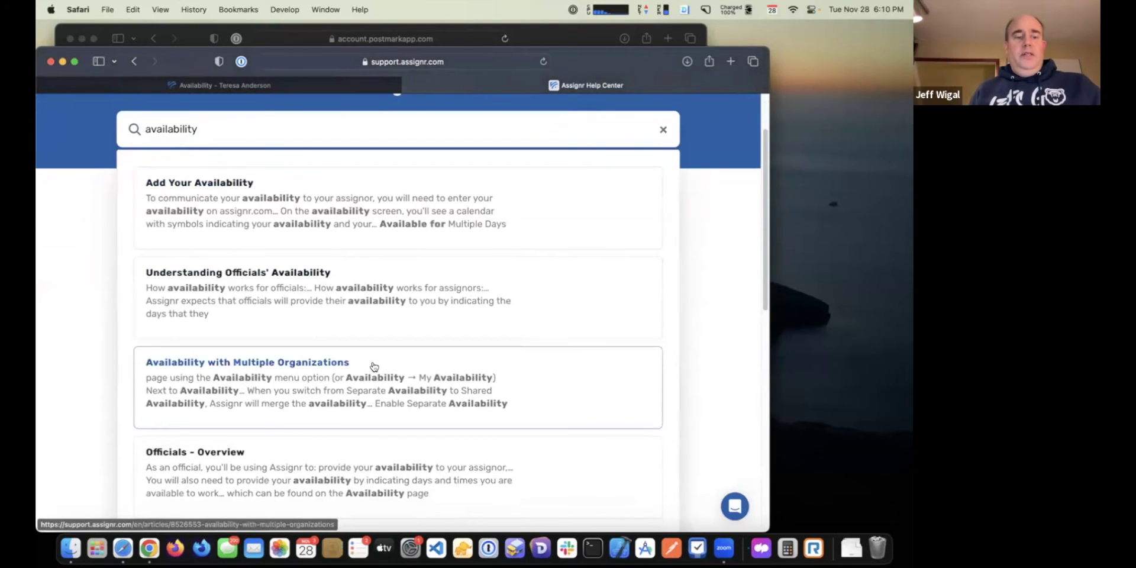
- Open the help article "Availability with Multiple Organizations" and look through its introduction
click(375, 365)
scroll(417, 345, down, 5)
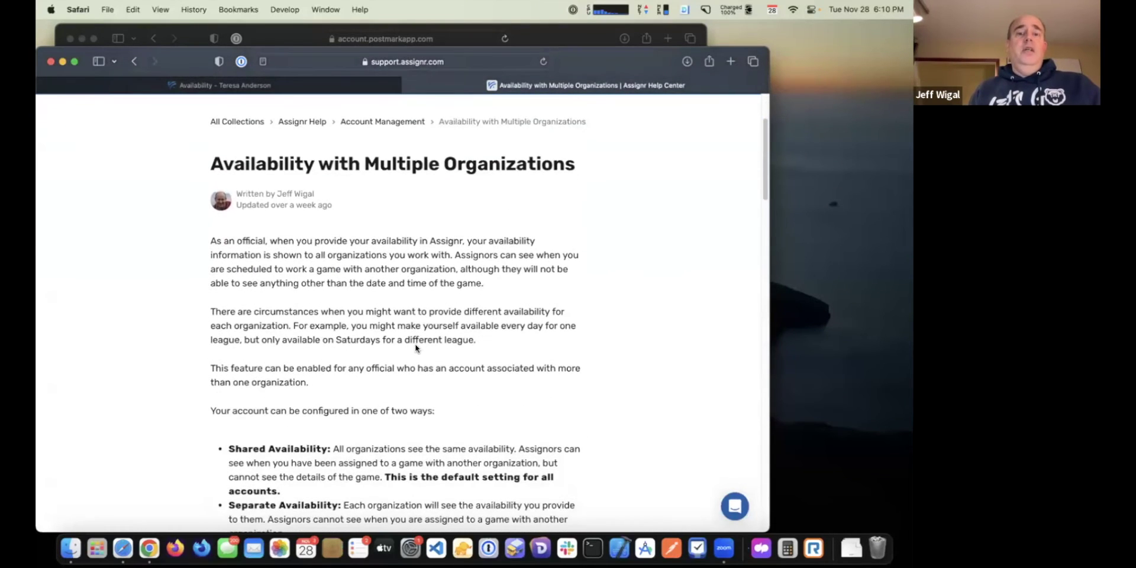
scroll(416, 348, up, 5)
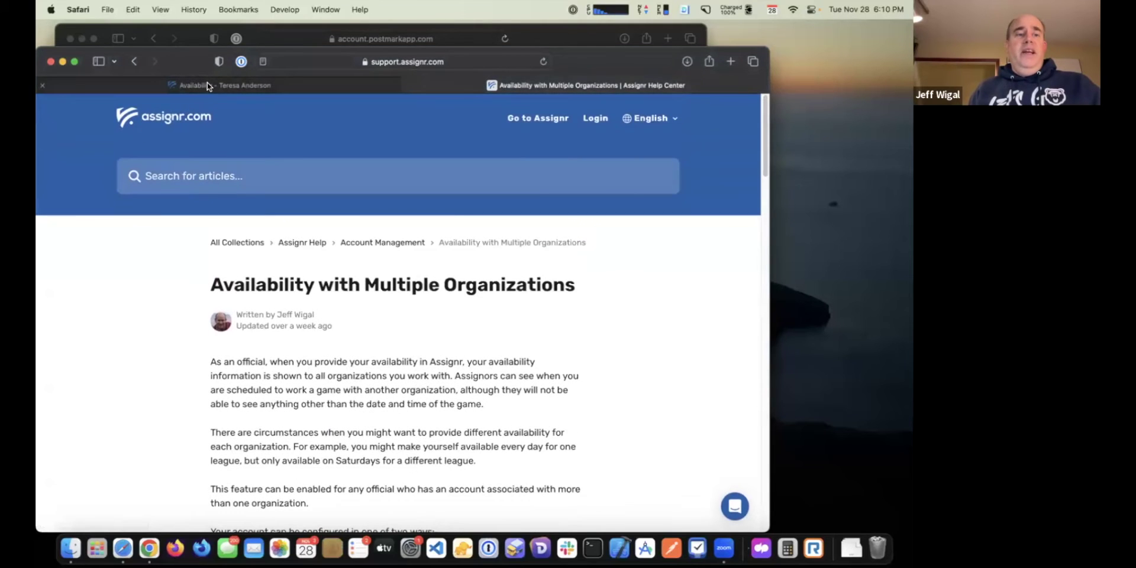
- Return to the official's availability page and try to open the bank account page under Financials
click(207, 85)
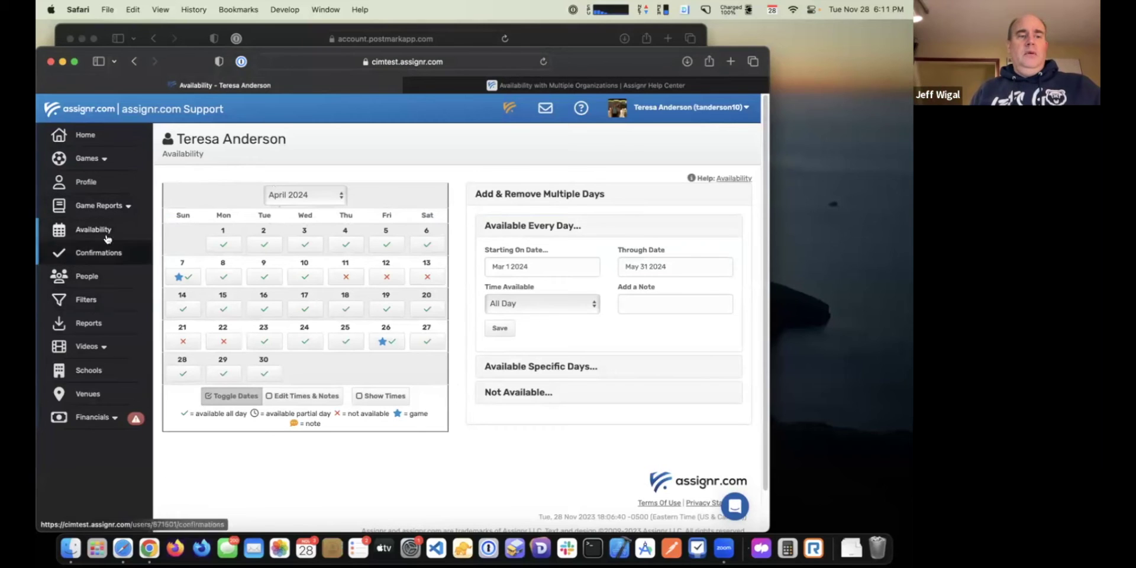
click(101, 420)
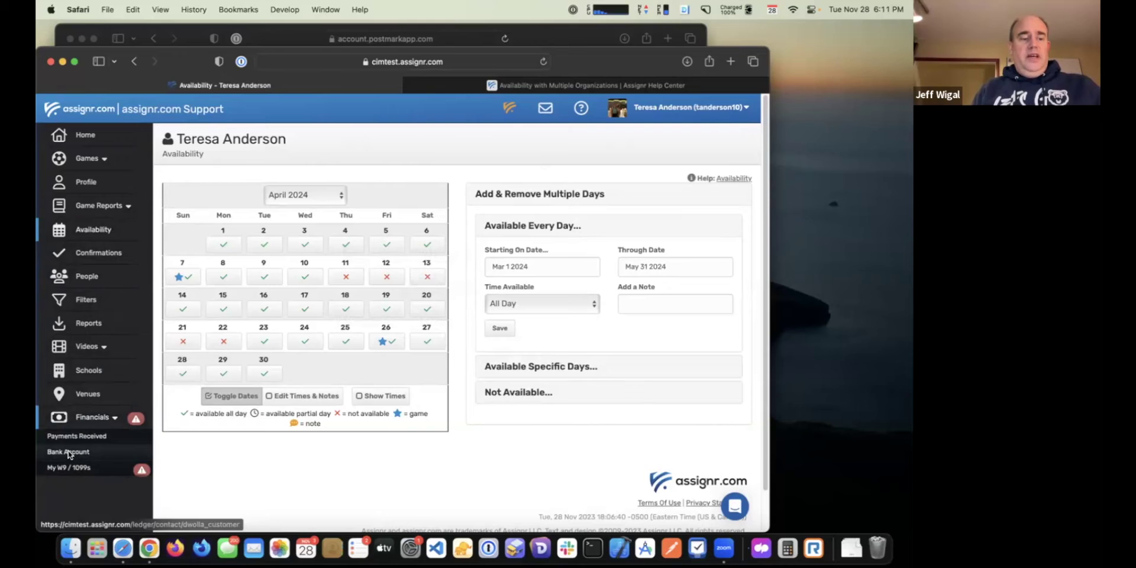
click(88, 454)
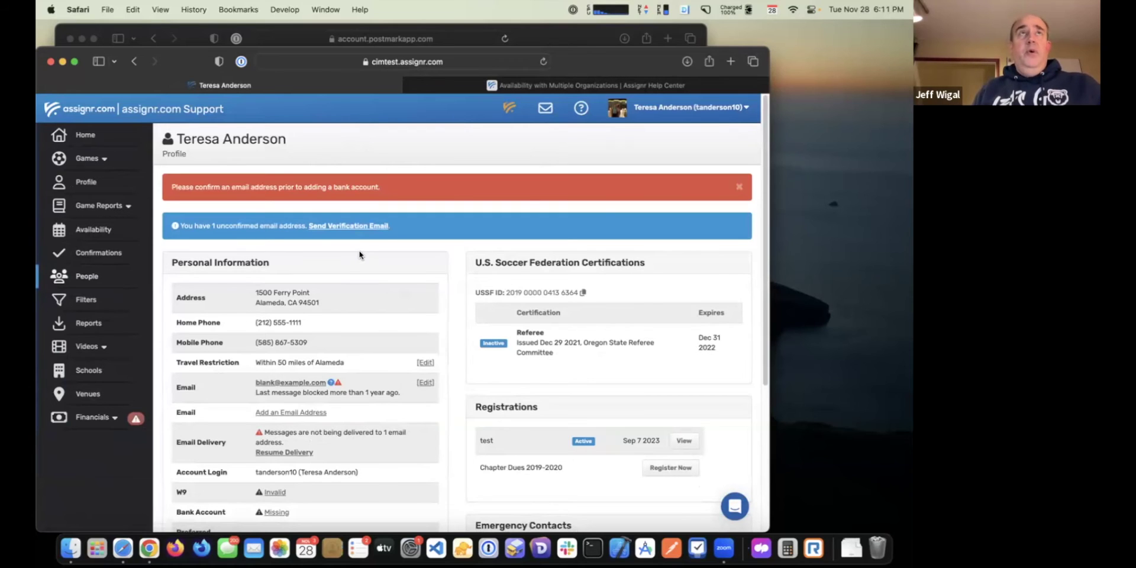
scroll(373, 255, down, 1)
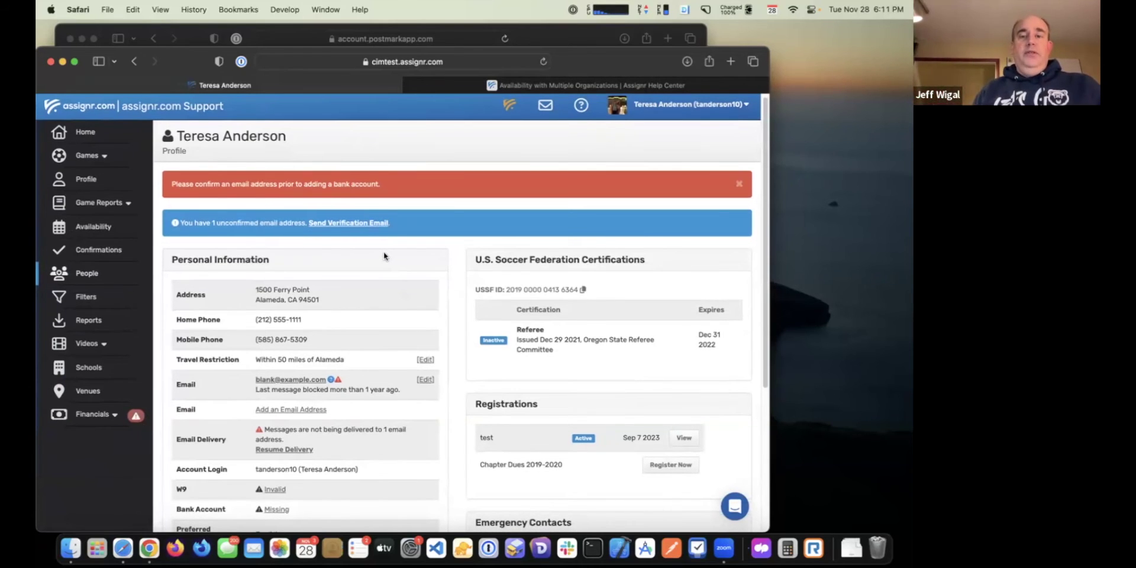
- Switch to the Payments Demo account and open its form for adding a bank account
key(super+grave)
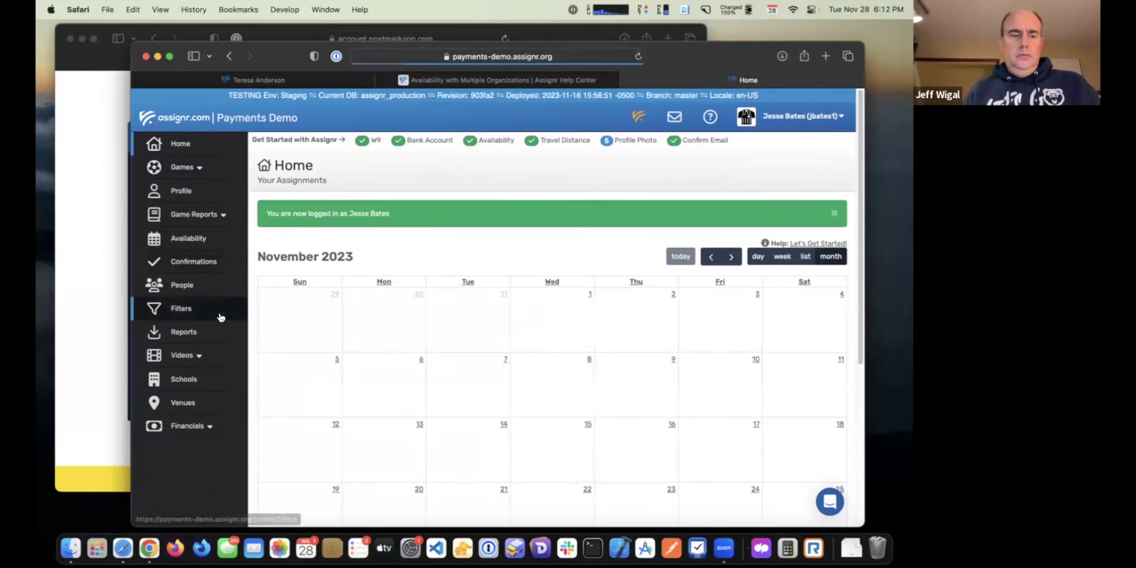
click(184, 426)
click(181, 461)
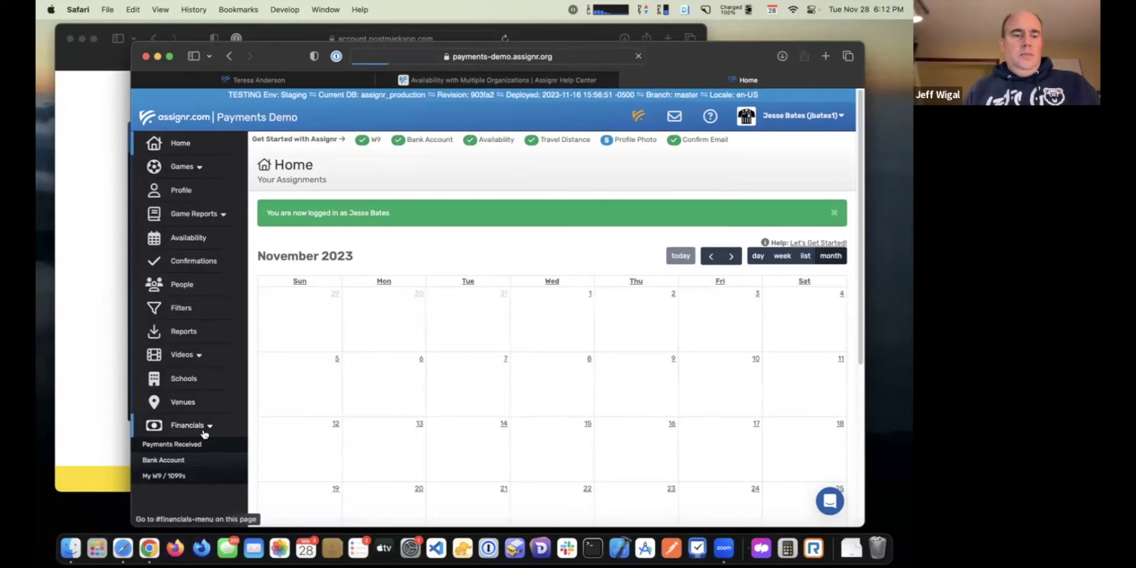
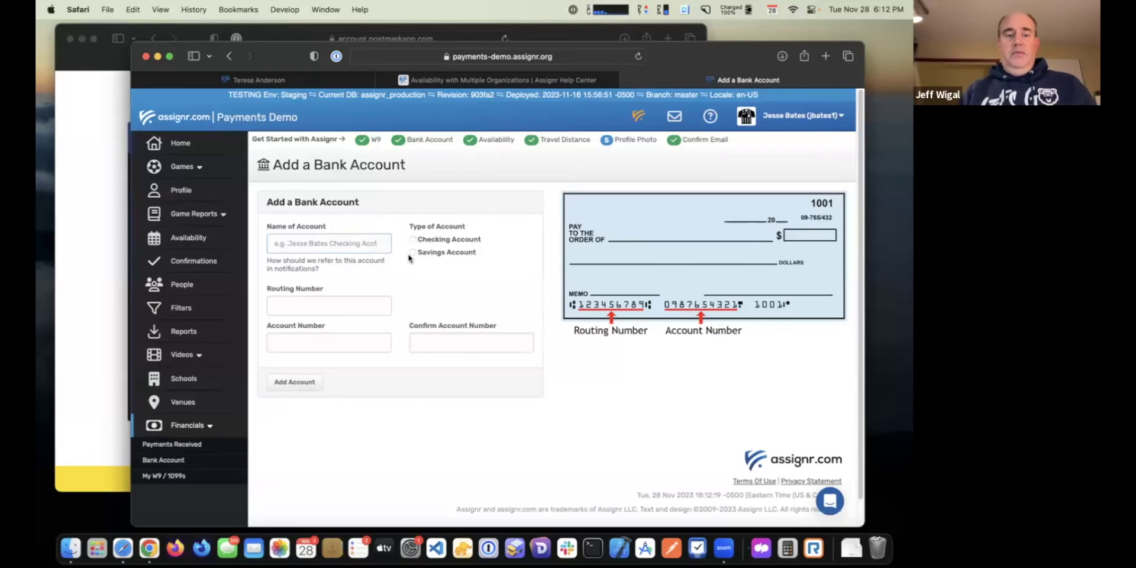
- Name the new bank account as the official's Chase Account, using the official's first name
text(Jesse)
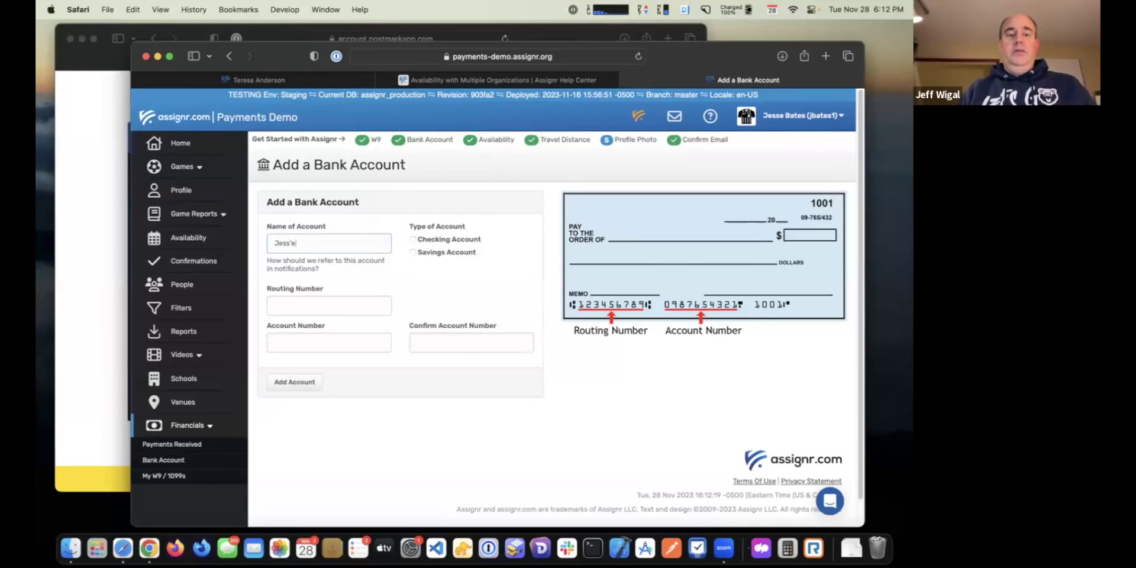
text('s Chase A)
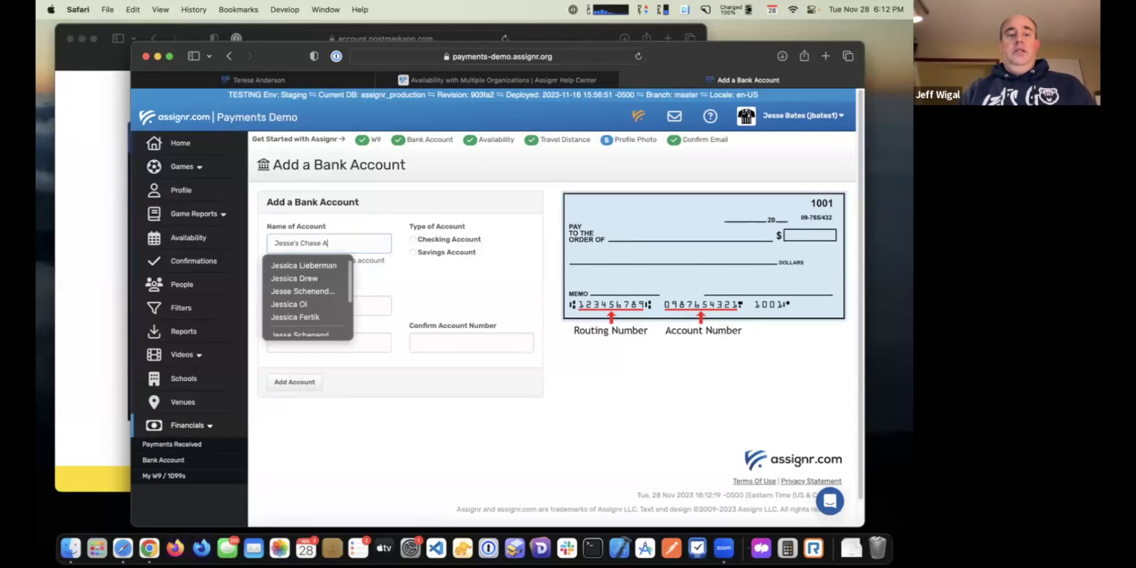
text(ccount)
- Enter the bank's routing number and the account number, and repeat the account number in the confirmation field
key(Tab)
text(021000021)
key(Tab)
text(123456789)
key(super+a)
key(super+c)
key(Tab)
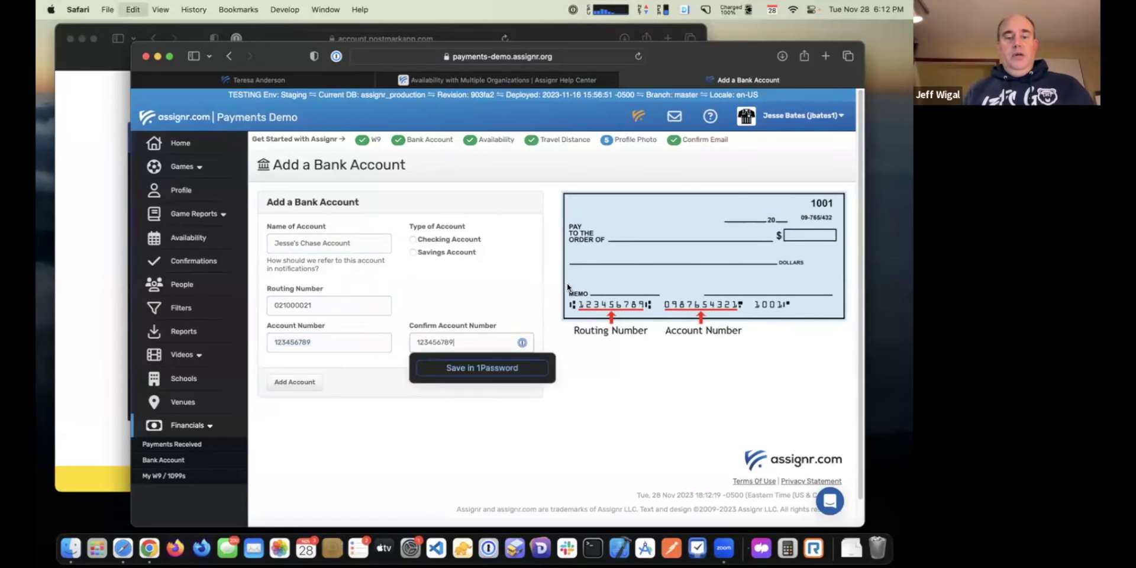
key(super+v)
- Set the account type to Savings Account and add the bank account
click(432, 255)
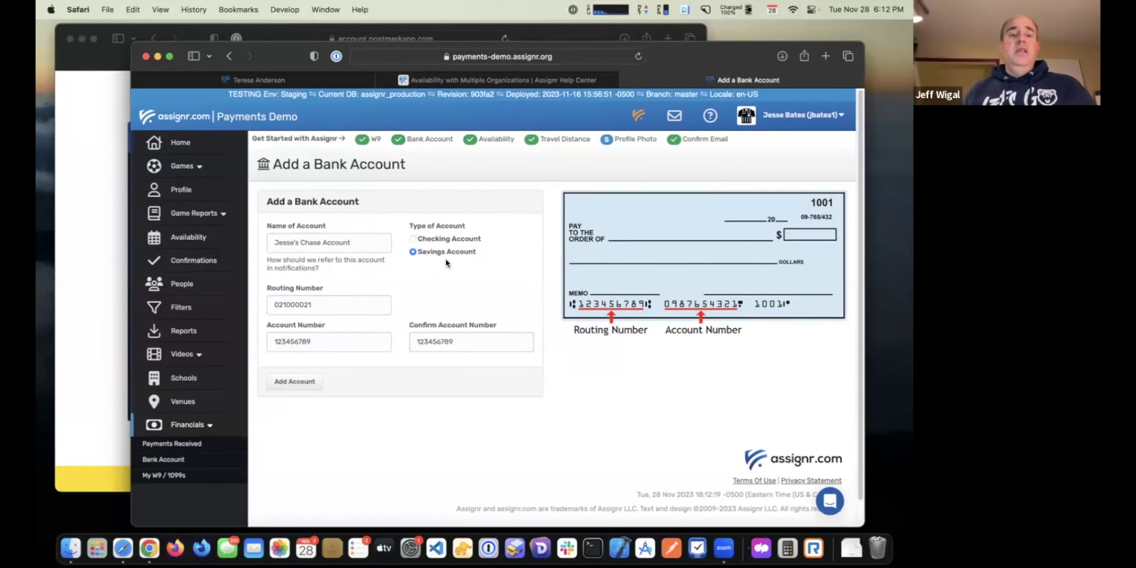
click(302, 383)
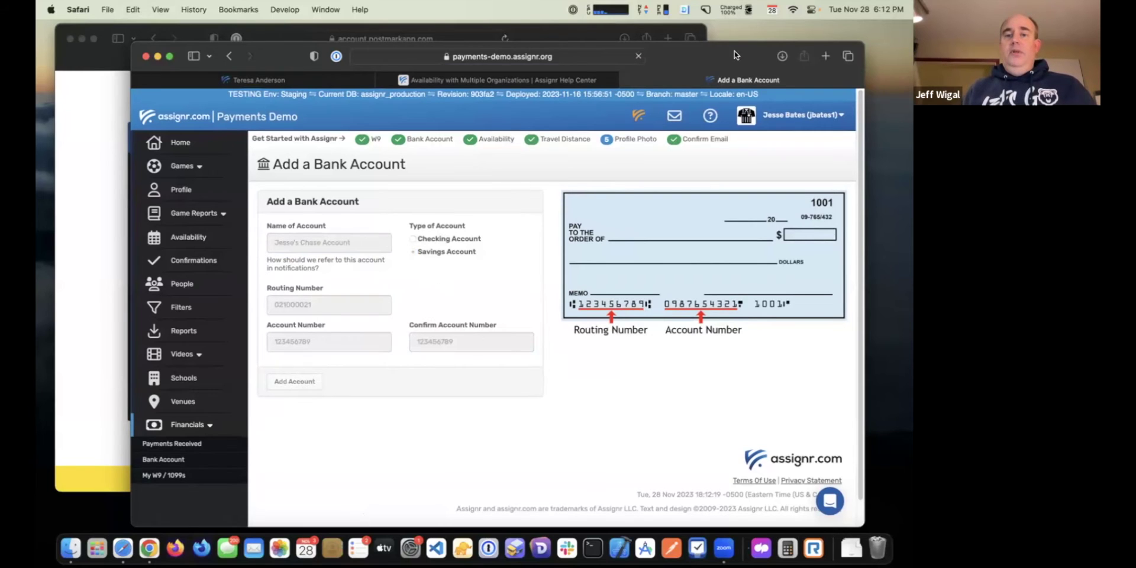
drag(736, 55, 707, 66)
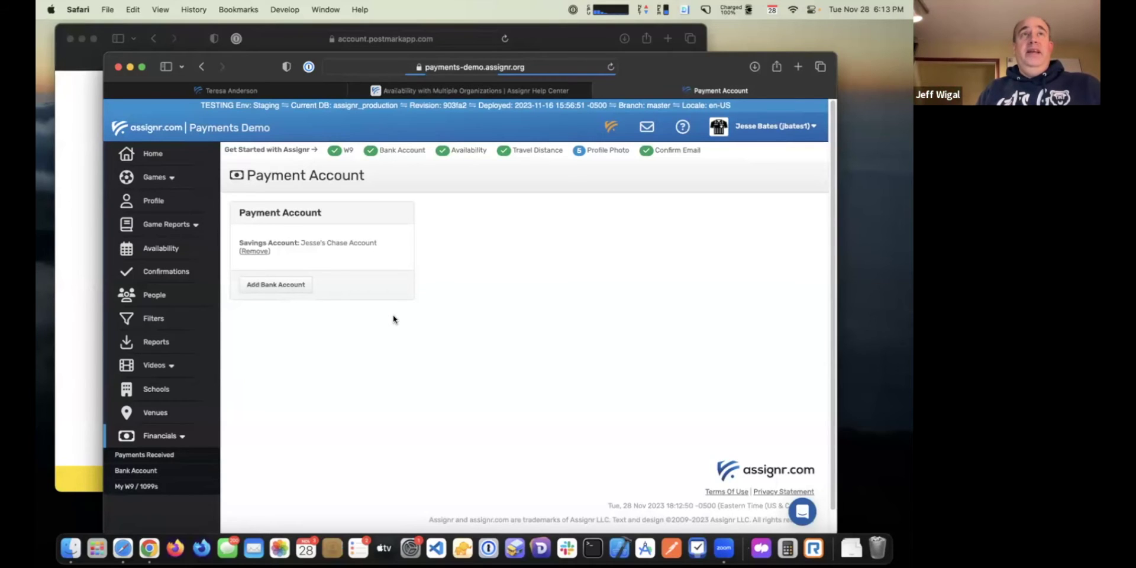
- Open the official's page of W9 and 1099-NEC forms
scroll(371, 325, down, 1)
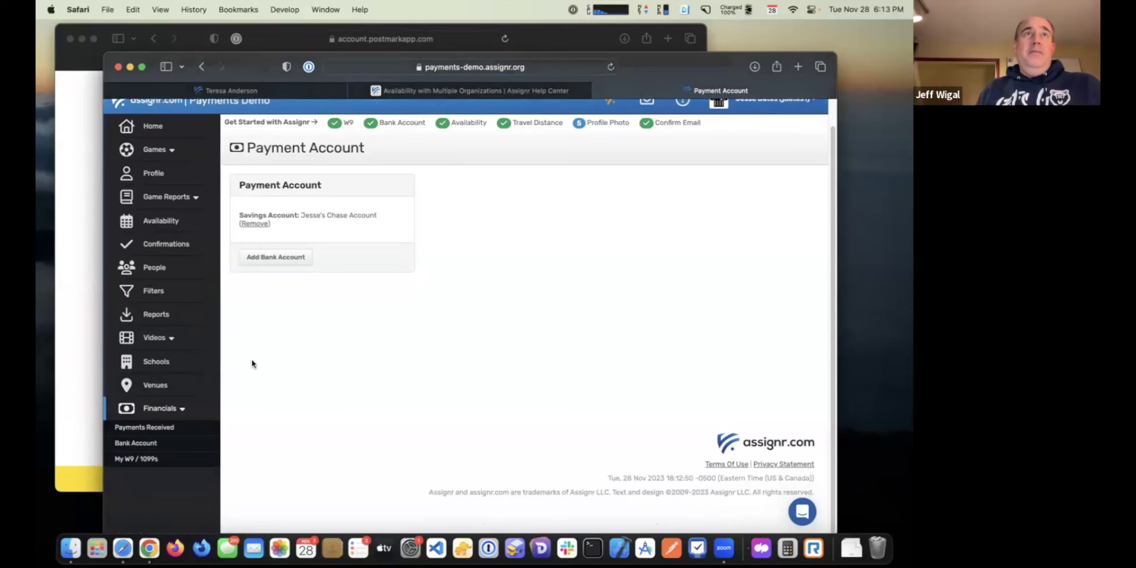
click(147, 456)
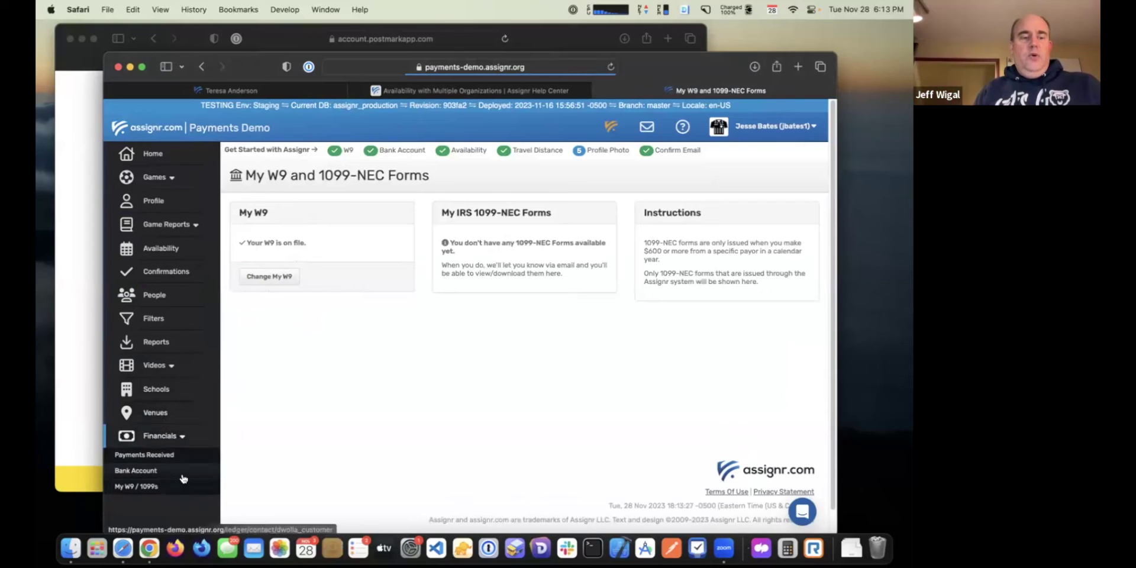
- Open the official's W9 for changes, review the form through to the signature, and save it
click(281, 276)
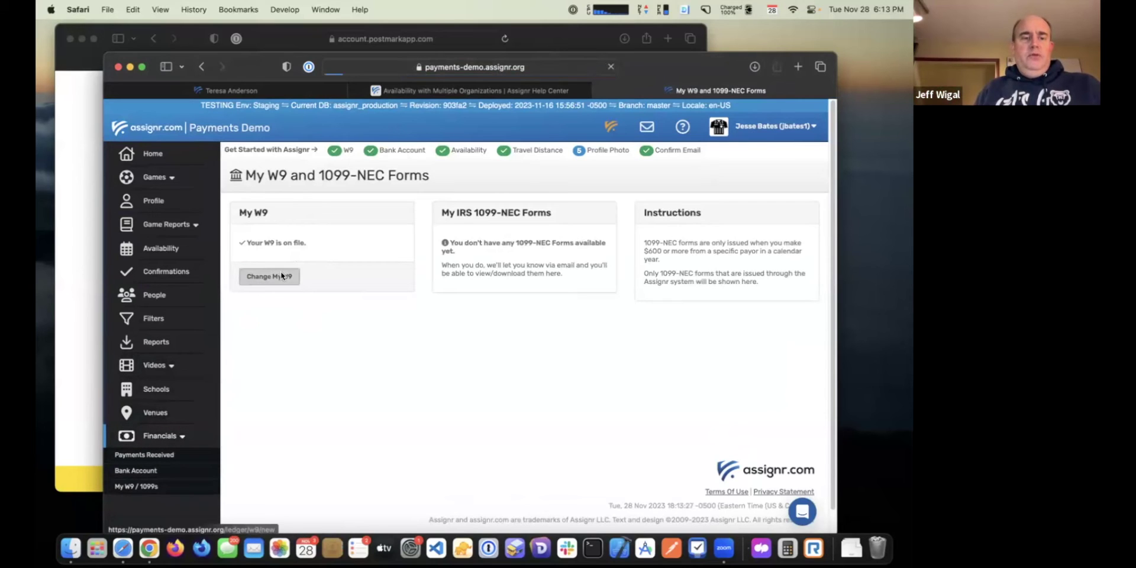
scroll(370, 329, down, 3)
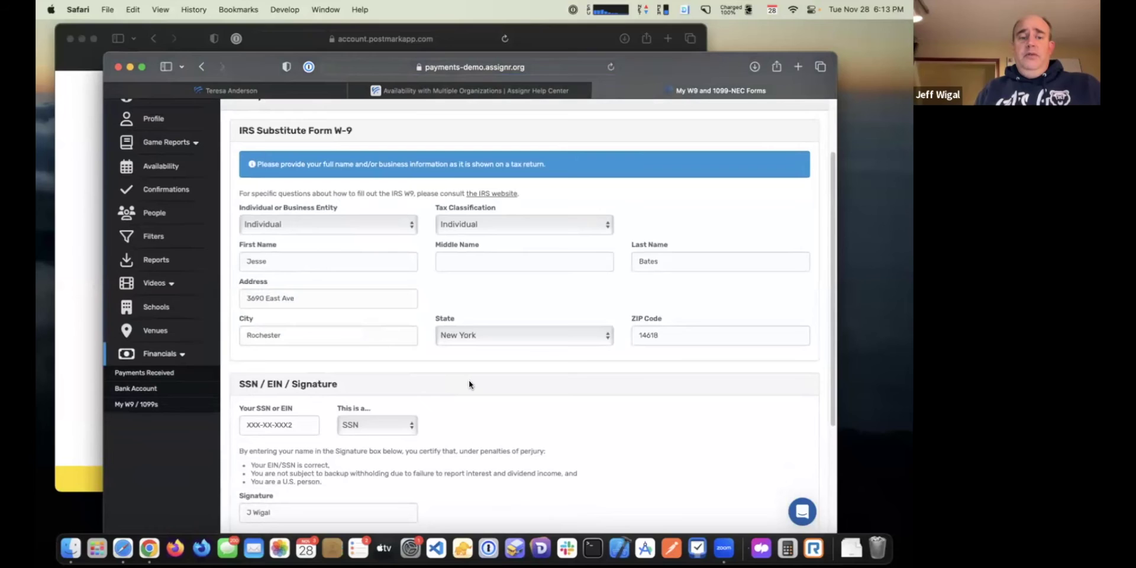
scroll(469, 384, down, 2)
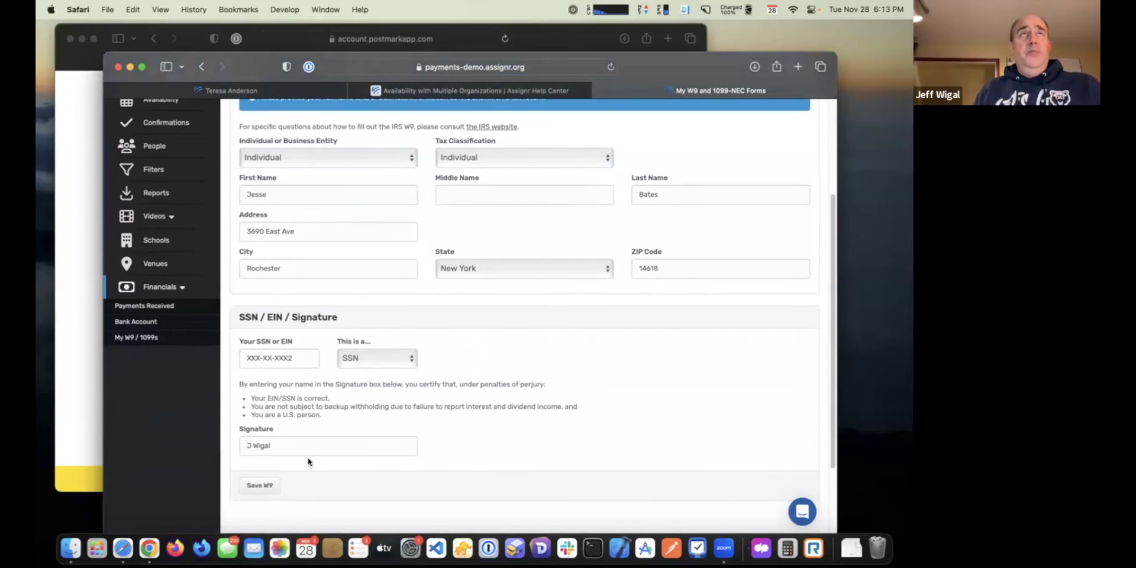
click(259, 485)
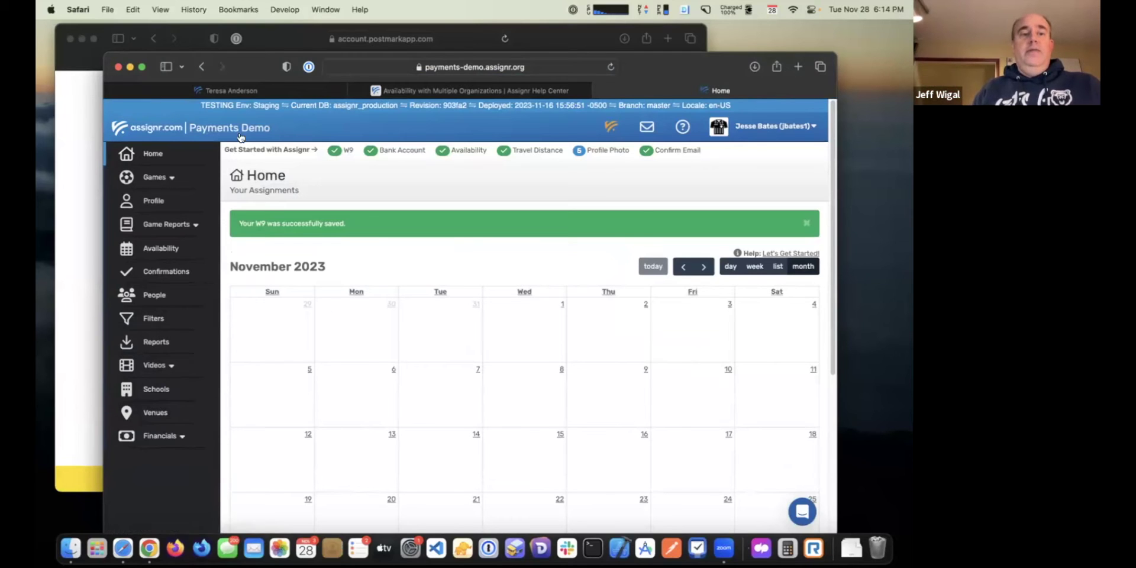
- Switch to the official's account in the assignr.com Support organization and open the list of that official's assigned games
click(250, 91)
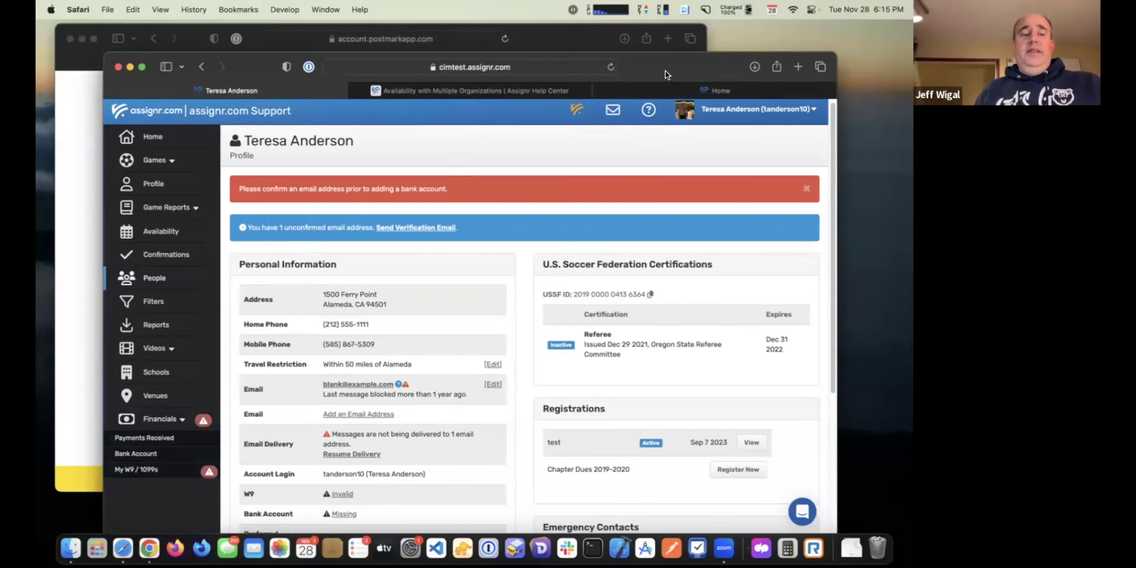
scroll(400, 169, up, 1)
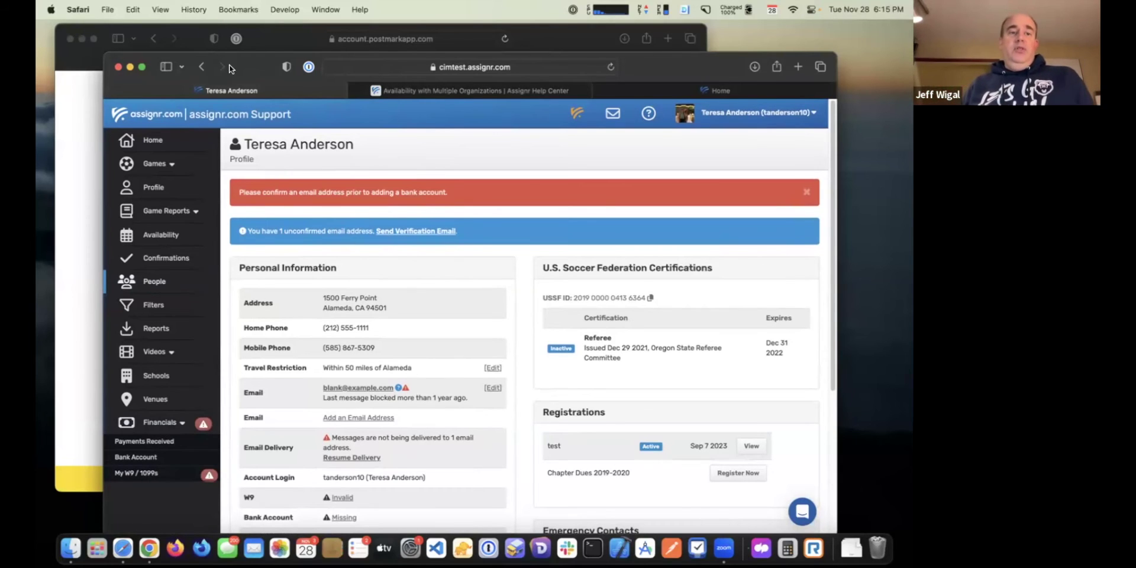
drag(234, 70, 214, 70)
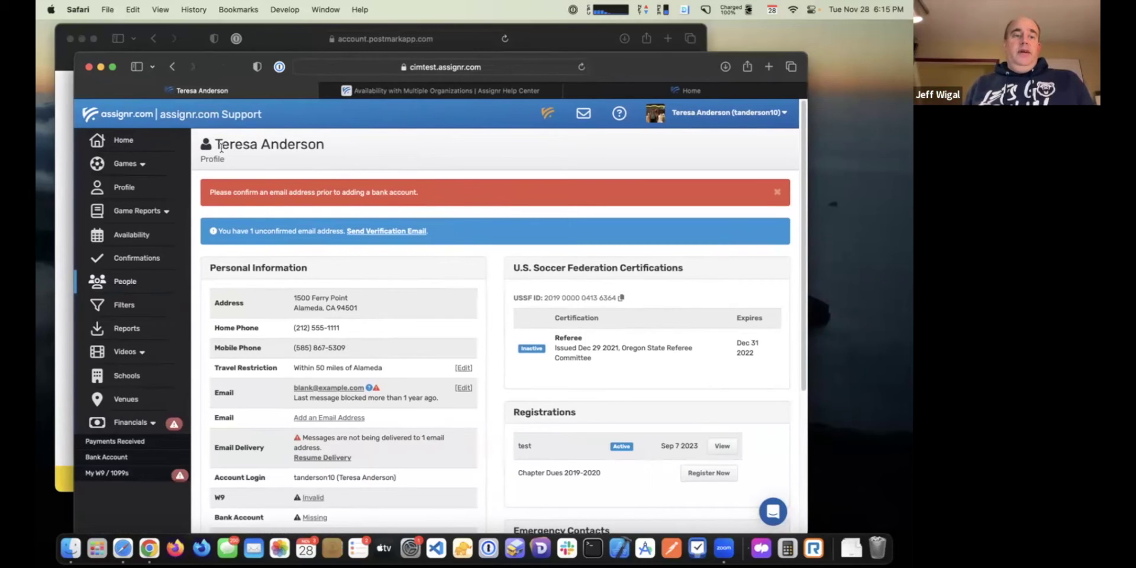
click(143, 165)
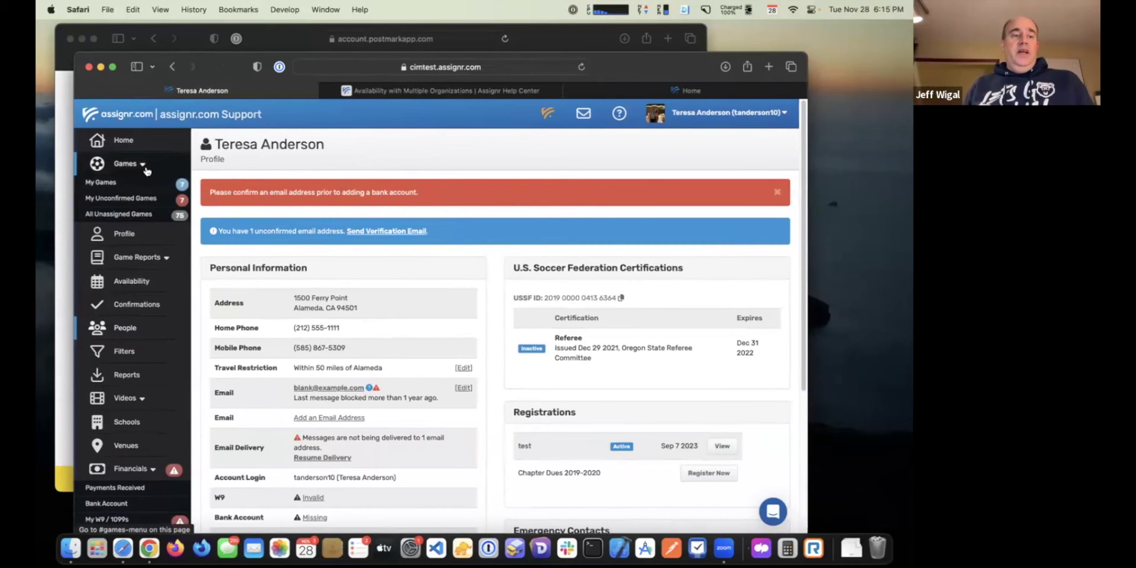
click(114, 184)
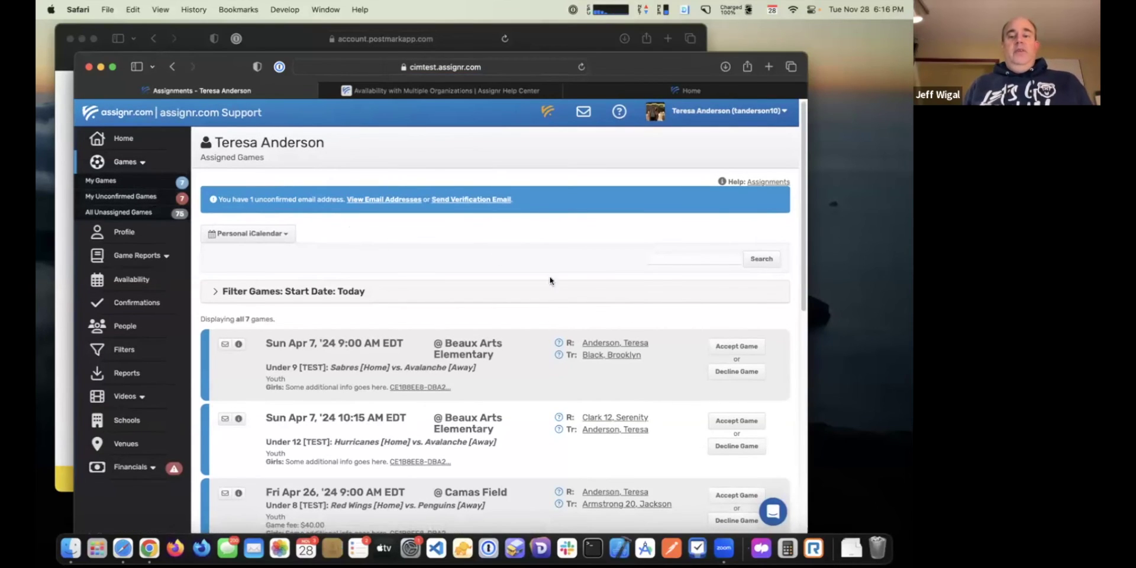
- Accept the two Apr 7 '24 games at Beaux Arts Elementary, at 9:00 AM and 10:15 AM
scroll(688, 341, down, 1)
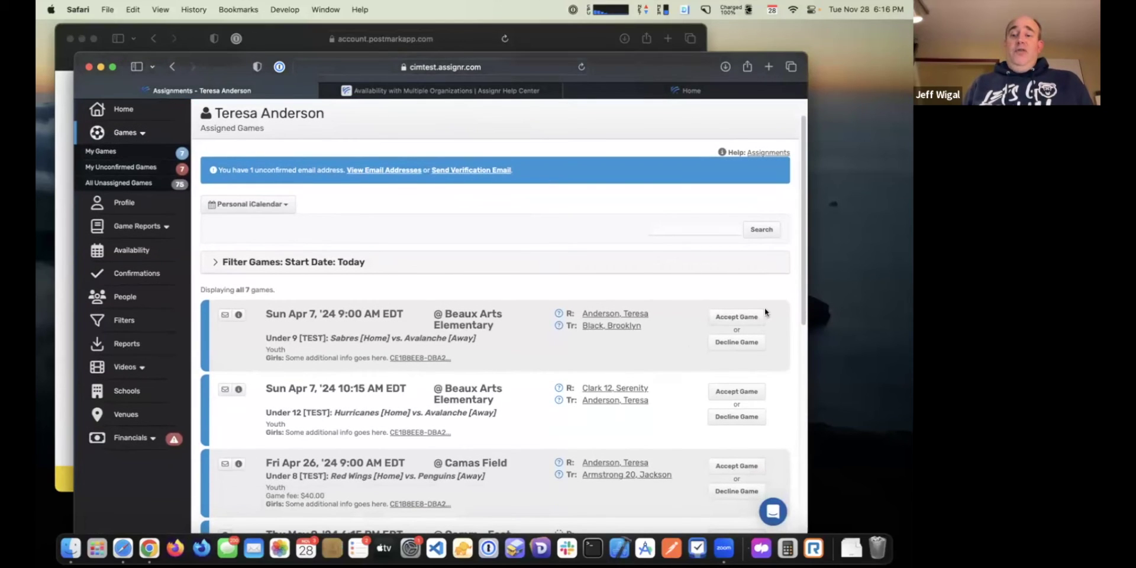
click(749, 317)
scroll(766, 358, down, 2)
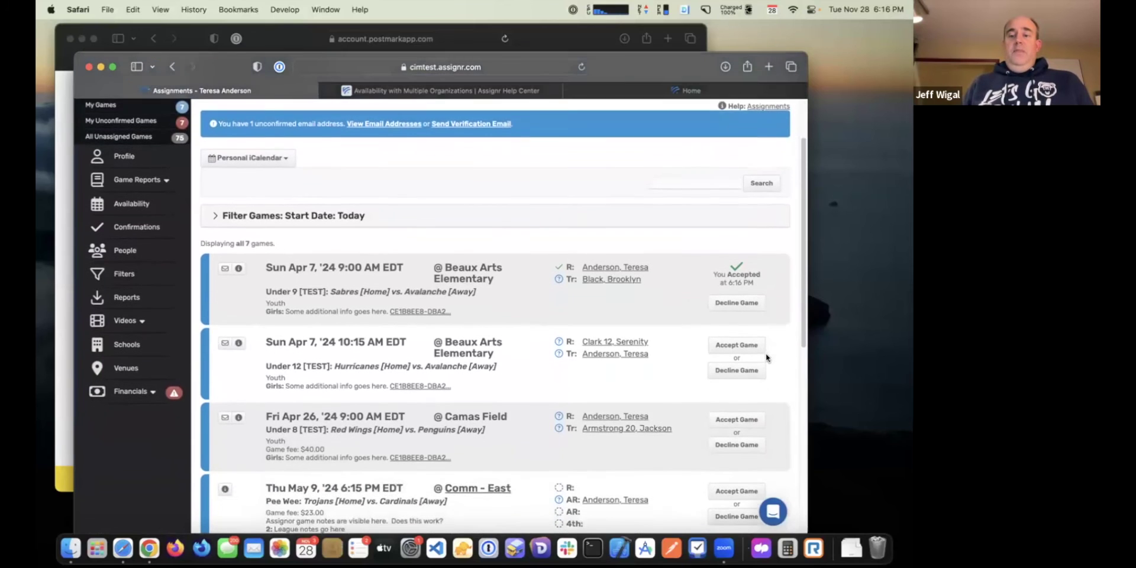
click(742, 340)
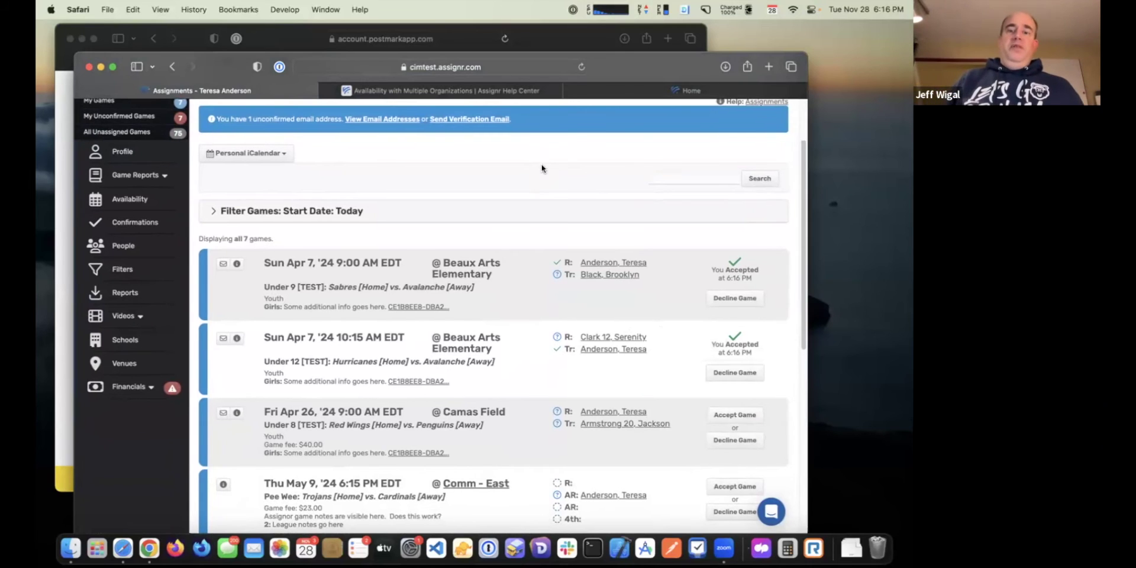
- Review the accepted and still unconfirmed games in the official's assigned games list
scroll(541, 175, up, 1)
scroll(609, 272, down, 5)
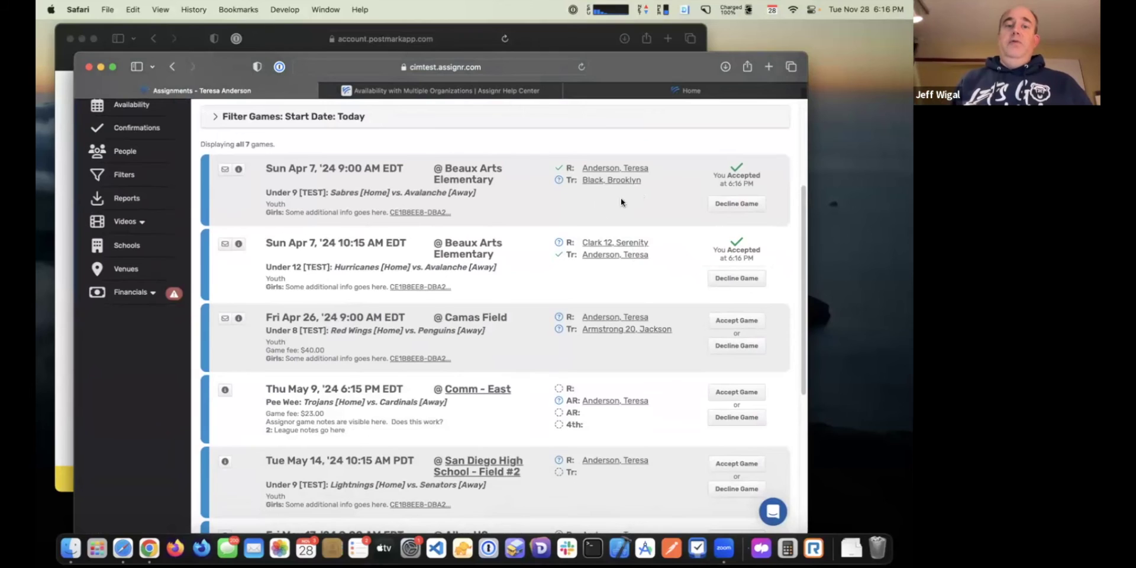
scroll(552, 209, up, 4)
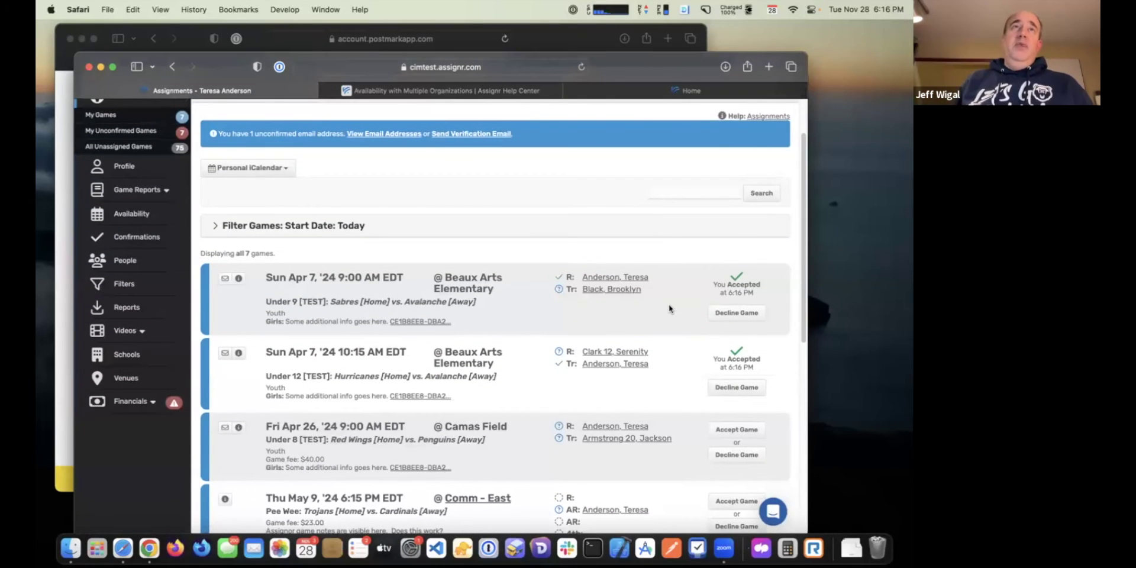
scroll(670, 308, down, 2)
scroll(670, 308, down, 2)
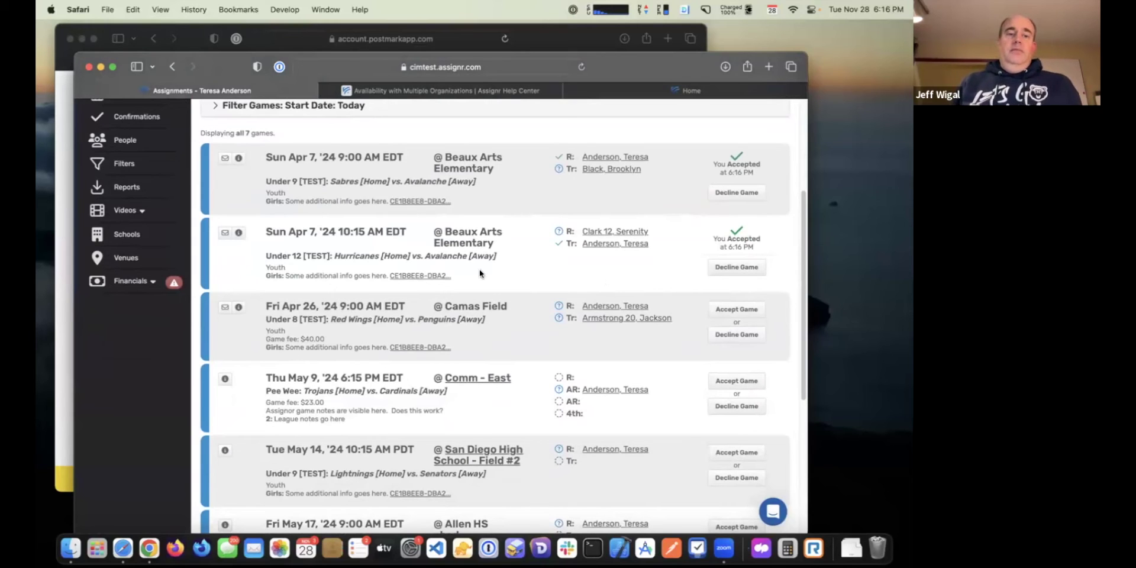
scroll(477, 272, up, 5)
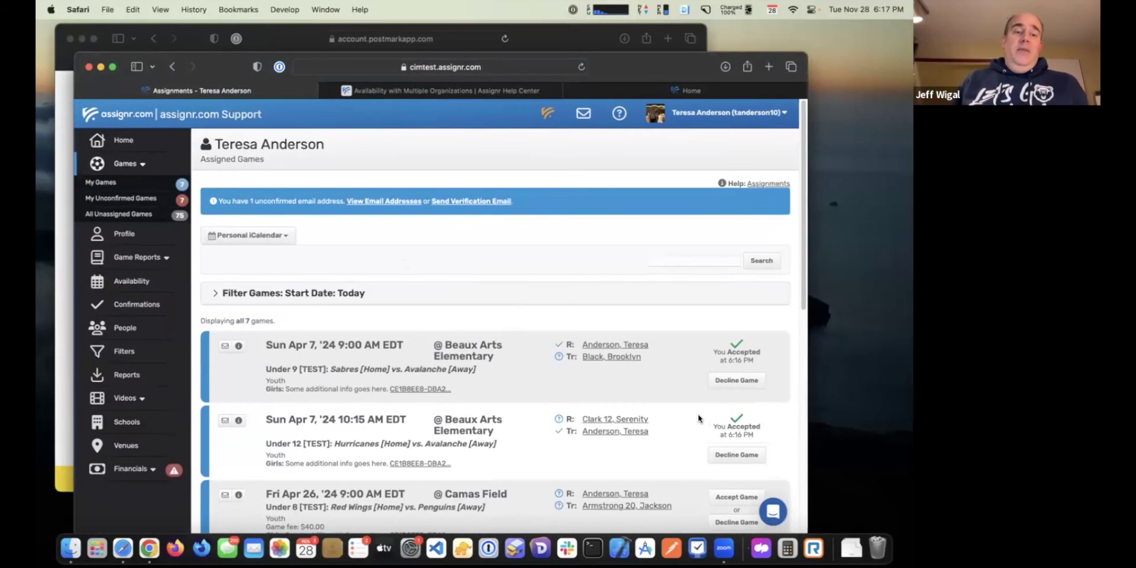
- Open the official's list of game reports
scroll(473, 250, down, 1)
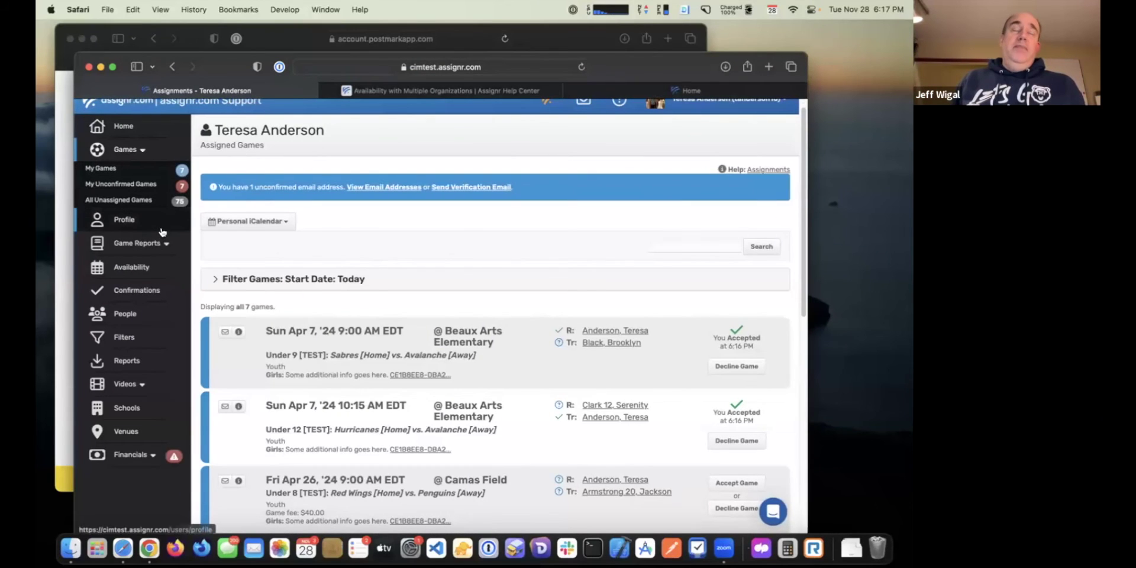
click(168, 246)
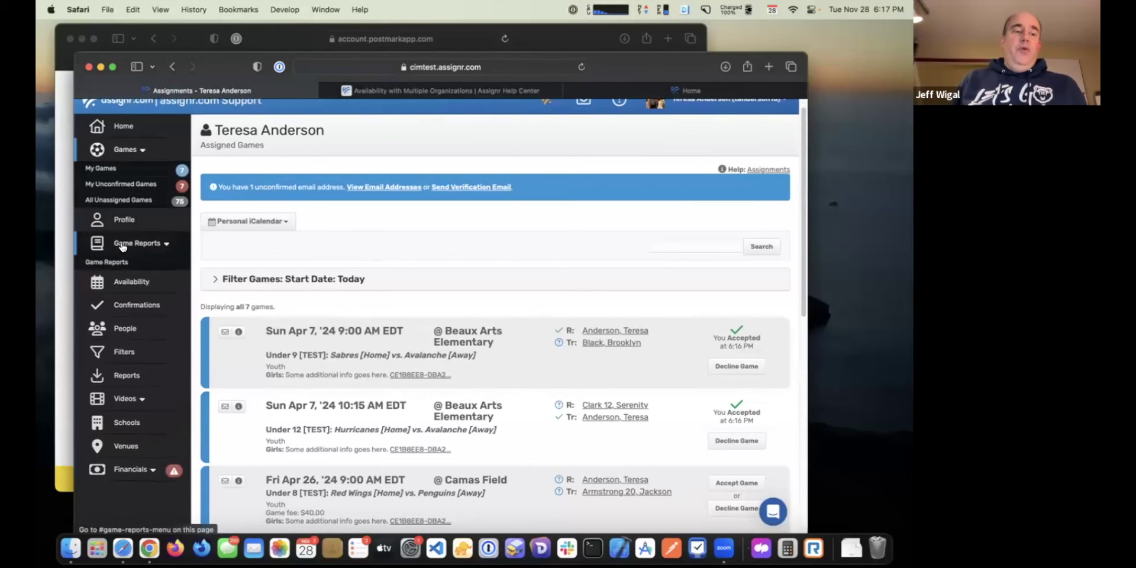
click(126, 262)
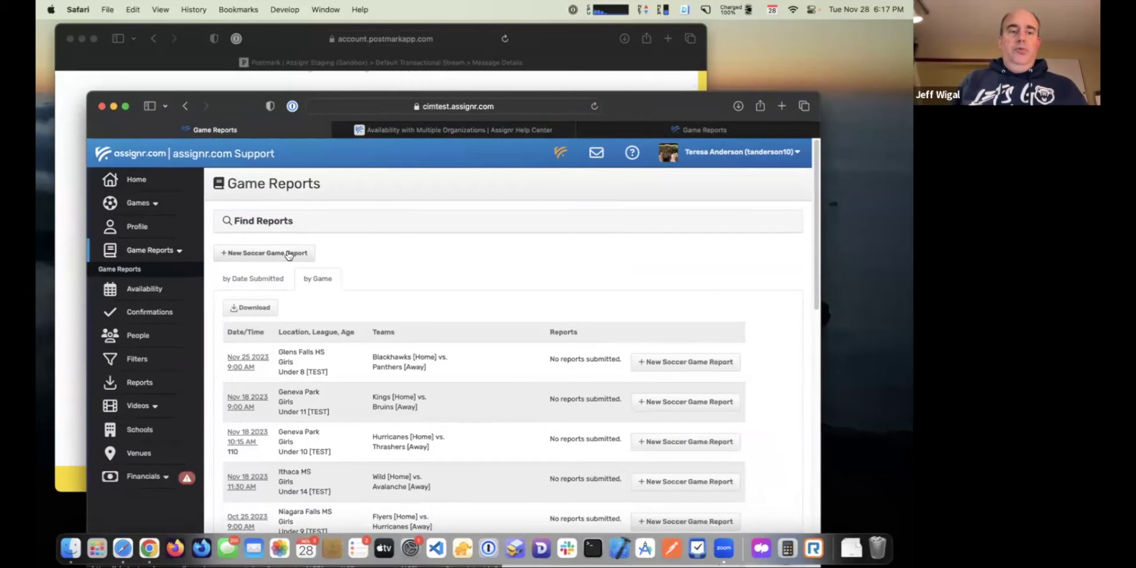
- Try a new soccer game report for the Sat Nov 18 9:00 AM Under 11 game at Geneva Park, and return to the reports list
click(300, 254)
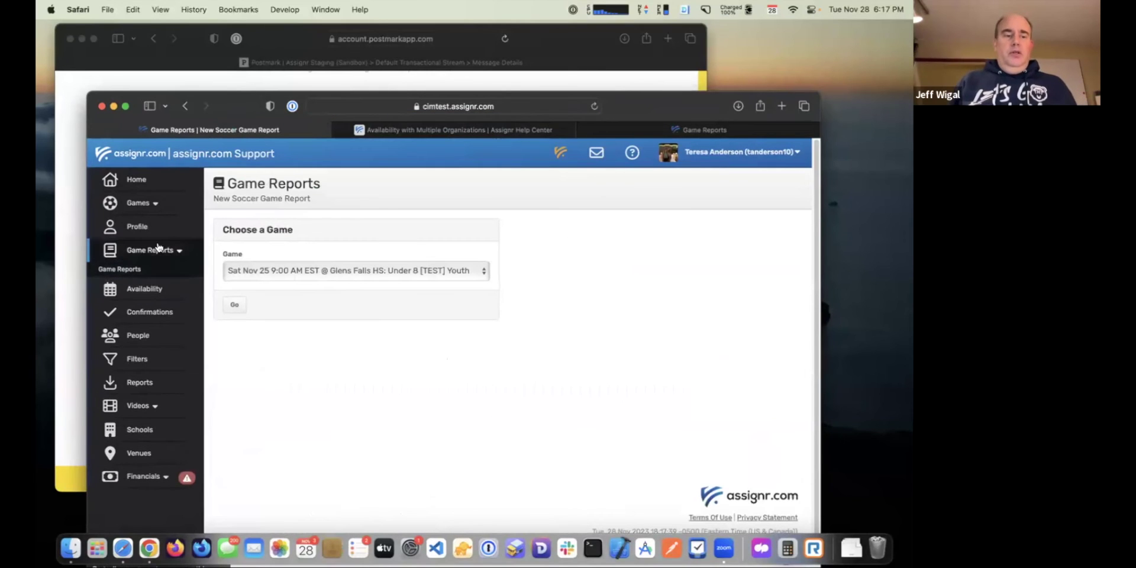
key(super+bracketleft)
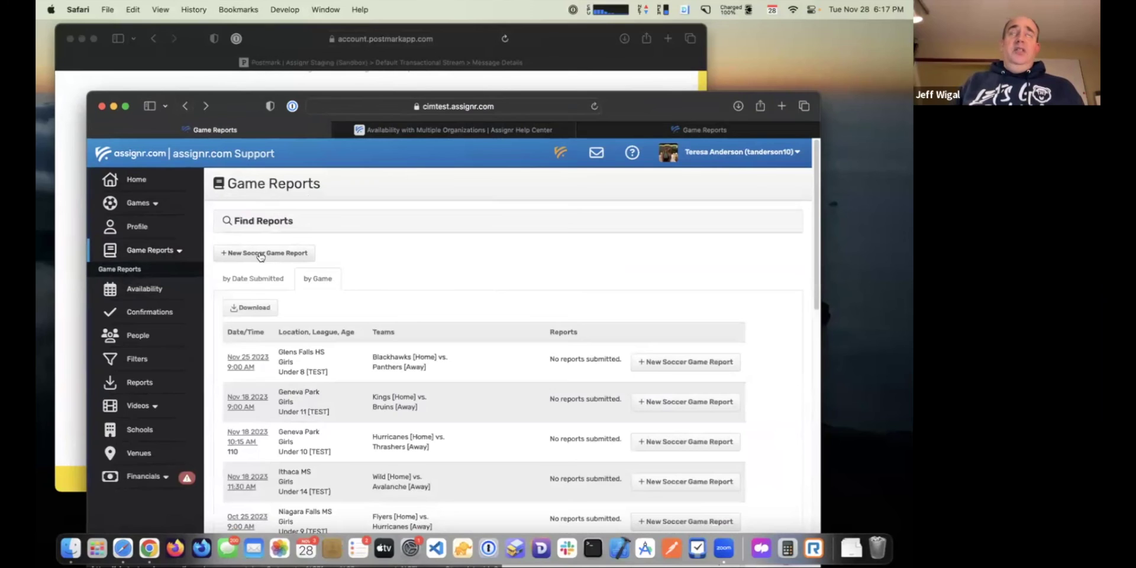
click(279, 255)
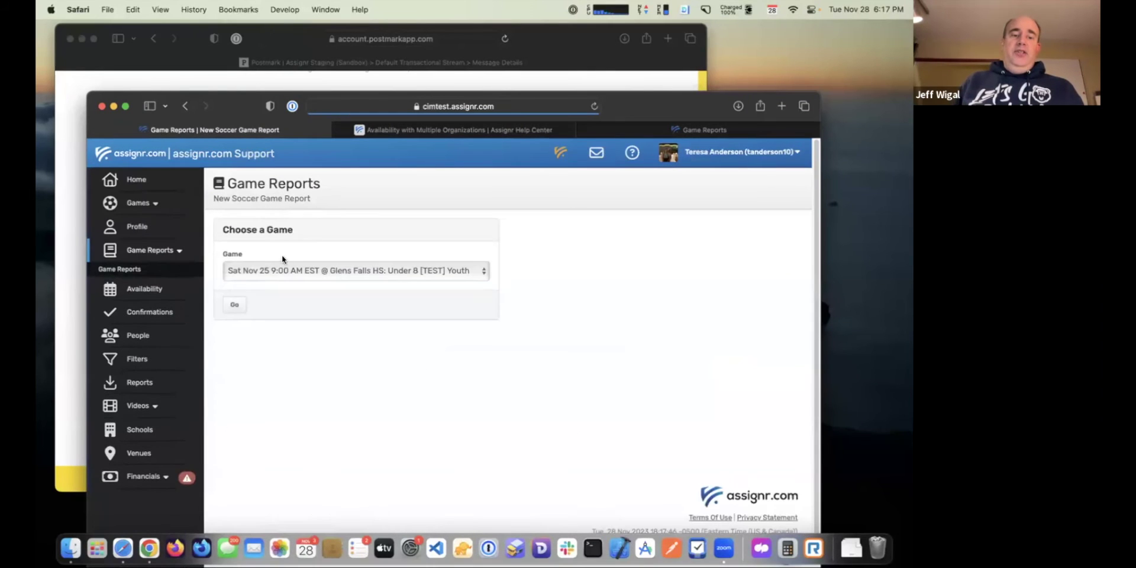
click(291, 267)
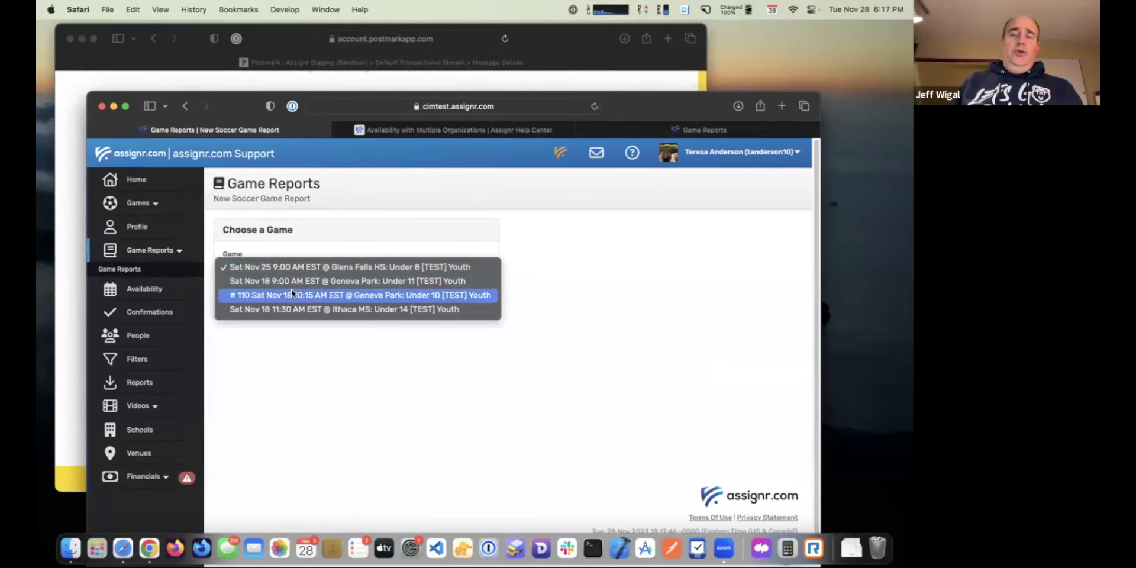
click(292, 280)
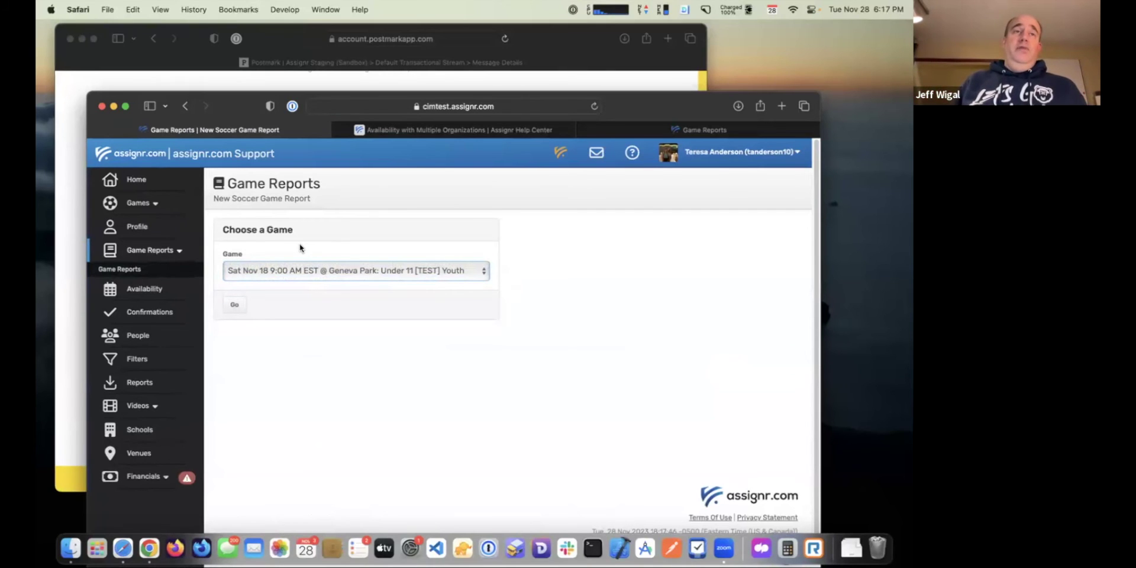
scroll(302, 247, down, 1)
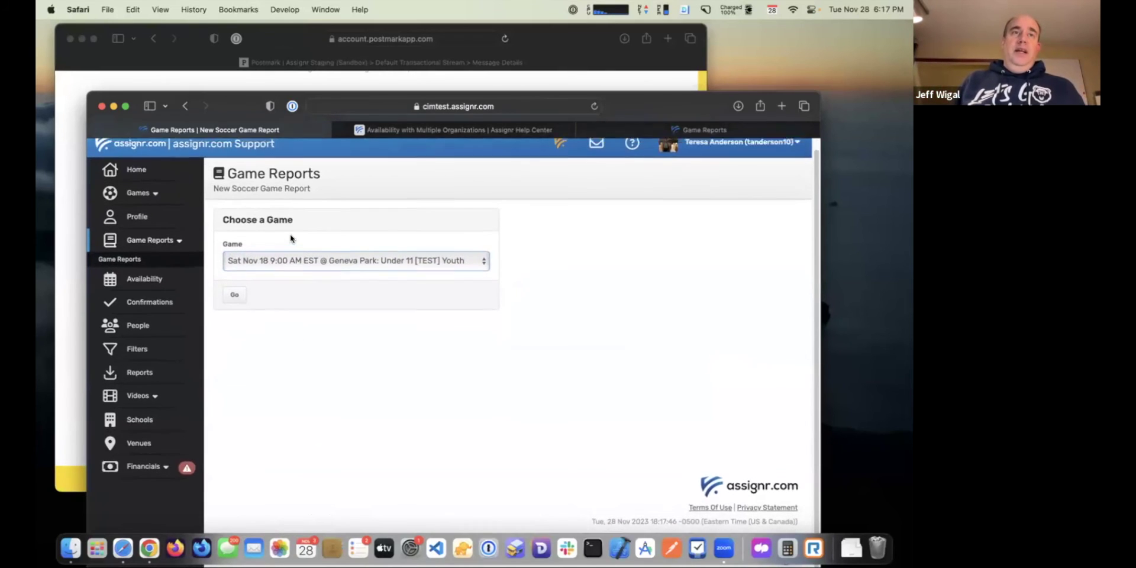
scroll(290, 233, up, 1)
click(184, 108)
drag(228, 108, 223, 62)
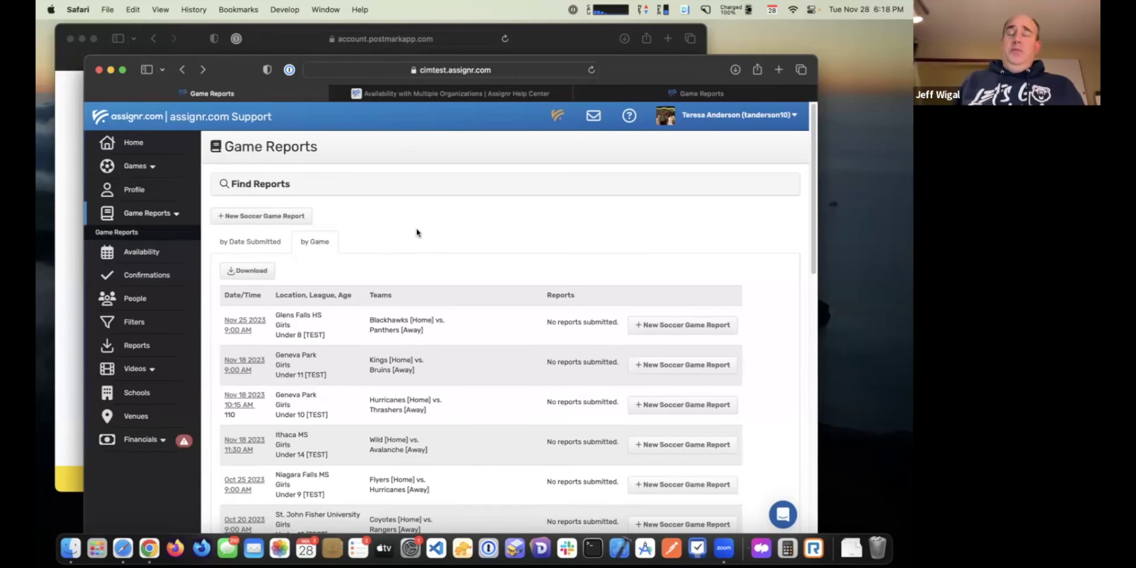
- View the payments received by this official, and those received by the official in the Payments Demo account
click(140, 439)
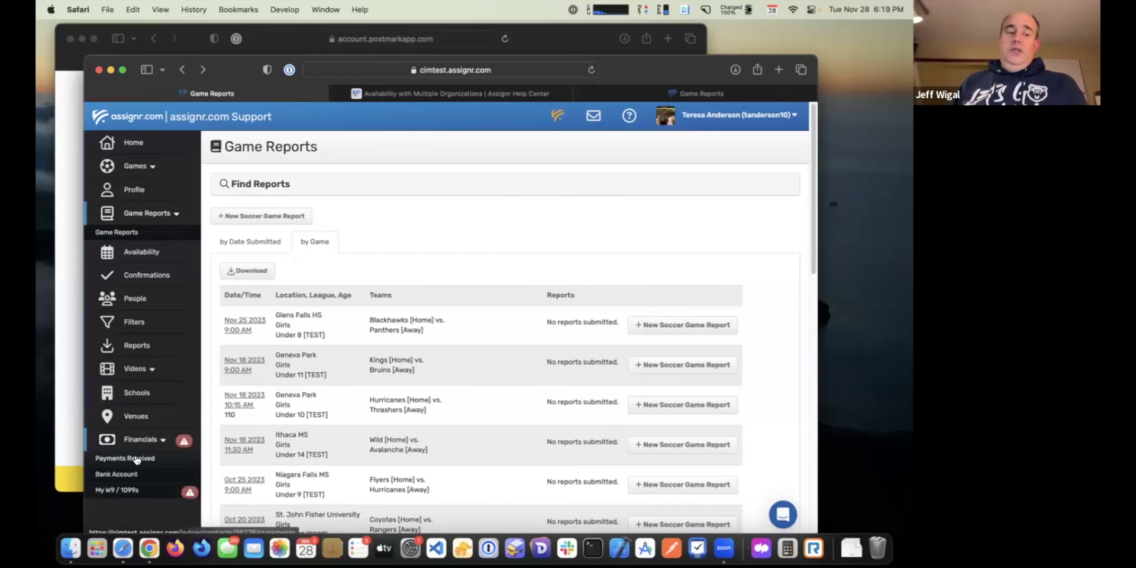
click(137, 460)
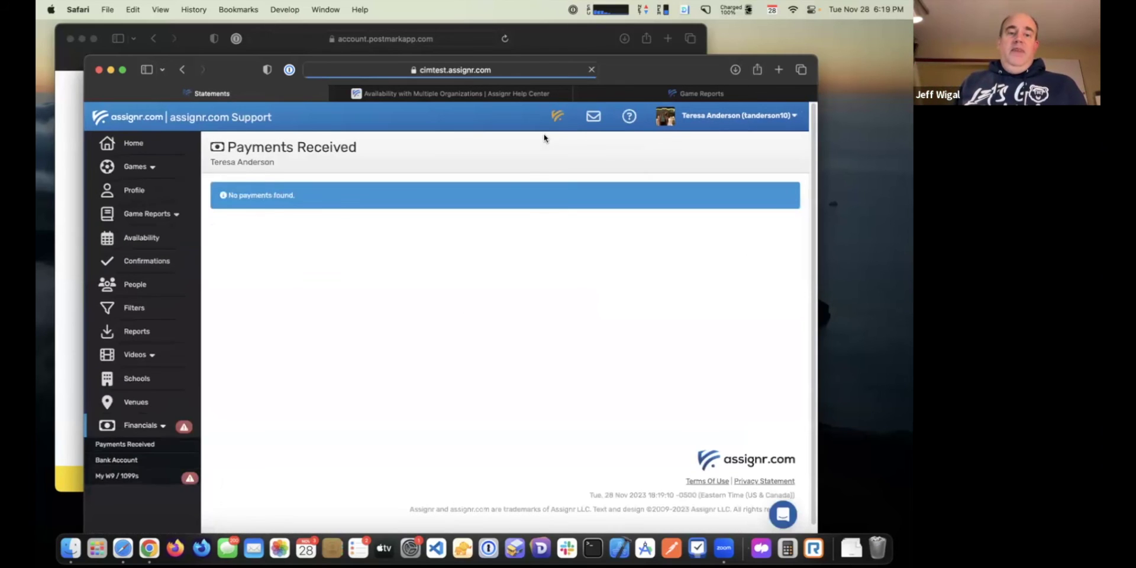
click(673, 93)
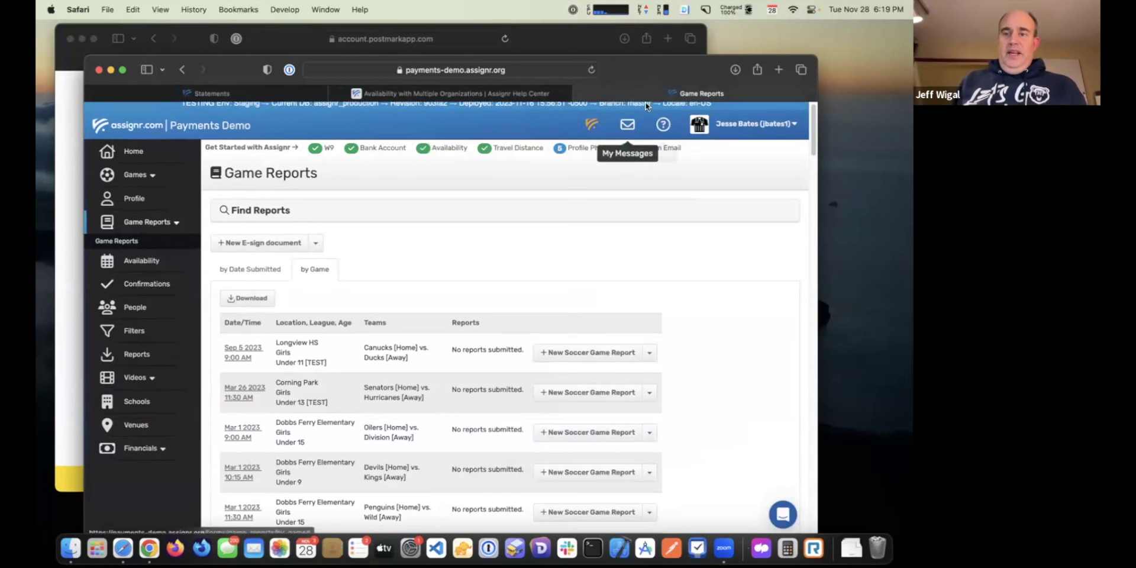
click(135, 448)
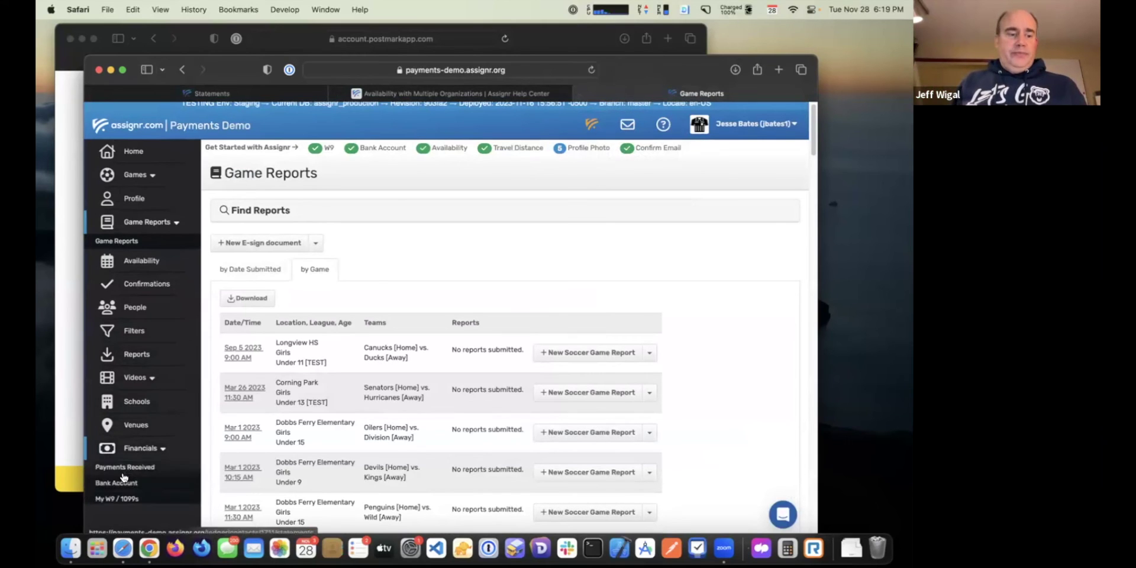
click(126, 468)
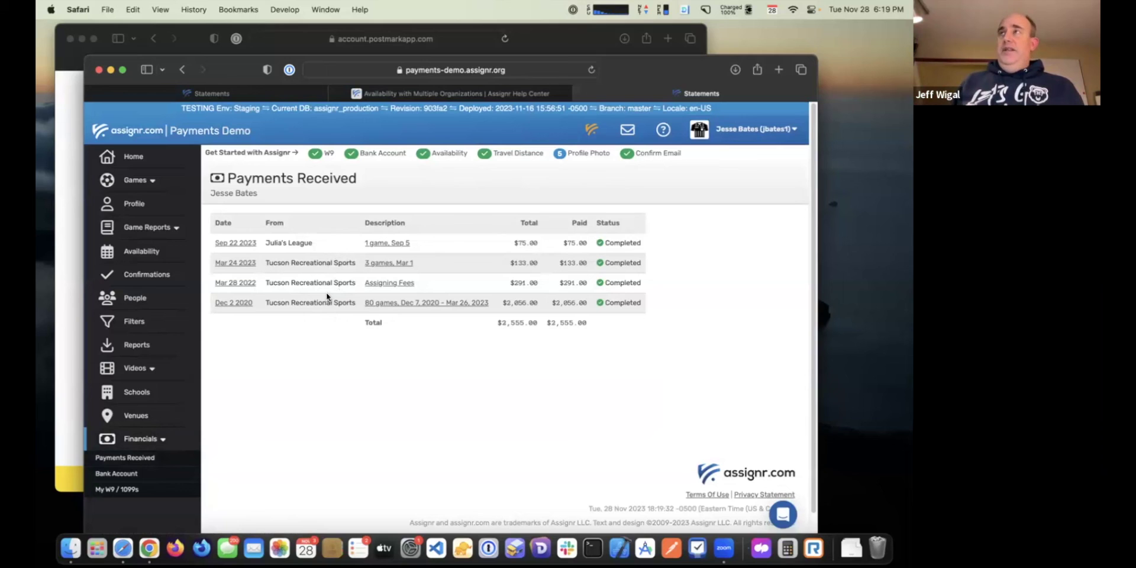
- Open the Sep 22 2023 payment statement from Julia's League and highlight its deposit date
scroll(327, 296, down, 1)
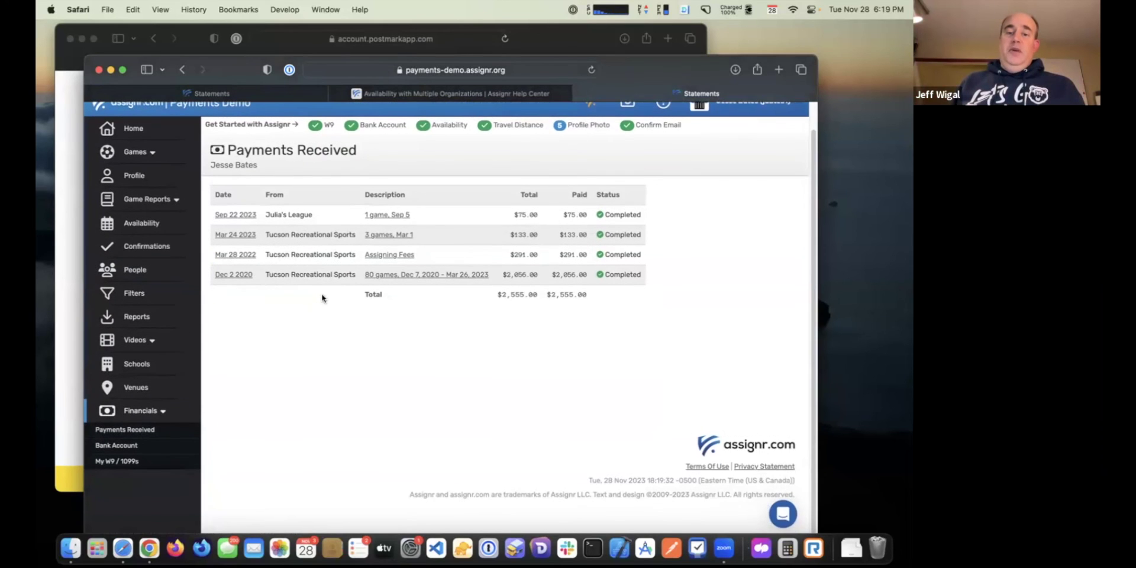
click(235, 215)
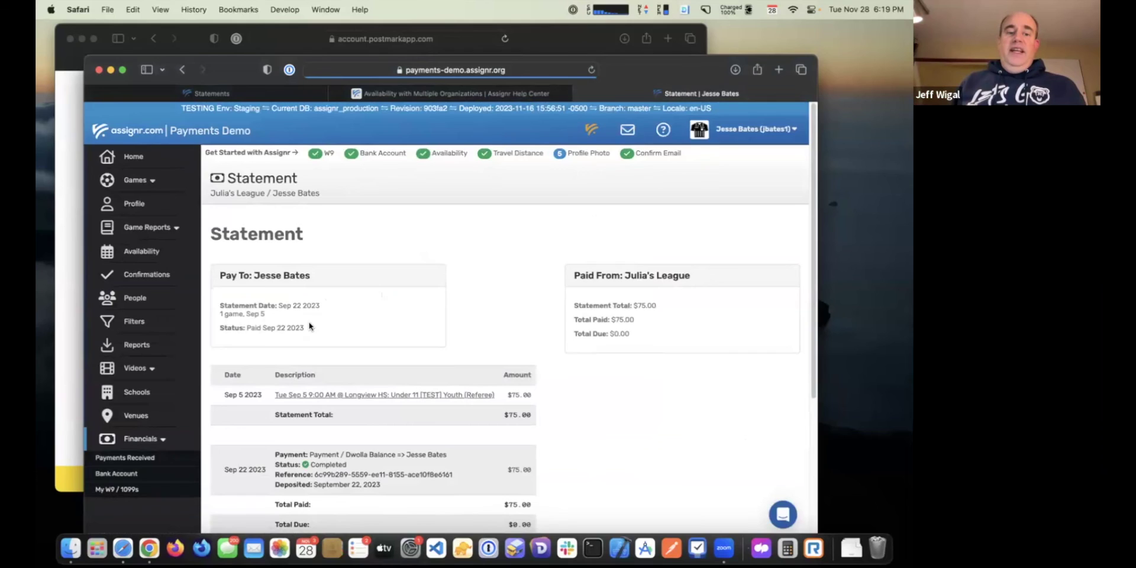
scroll(311, 324, down, 5)
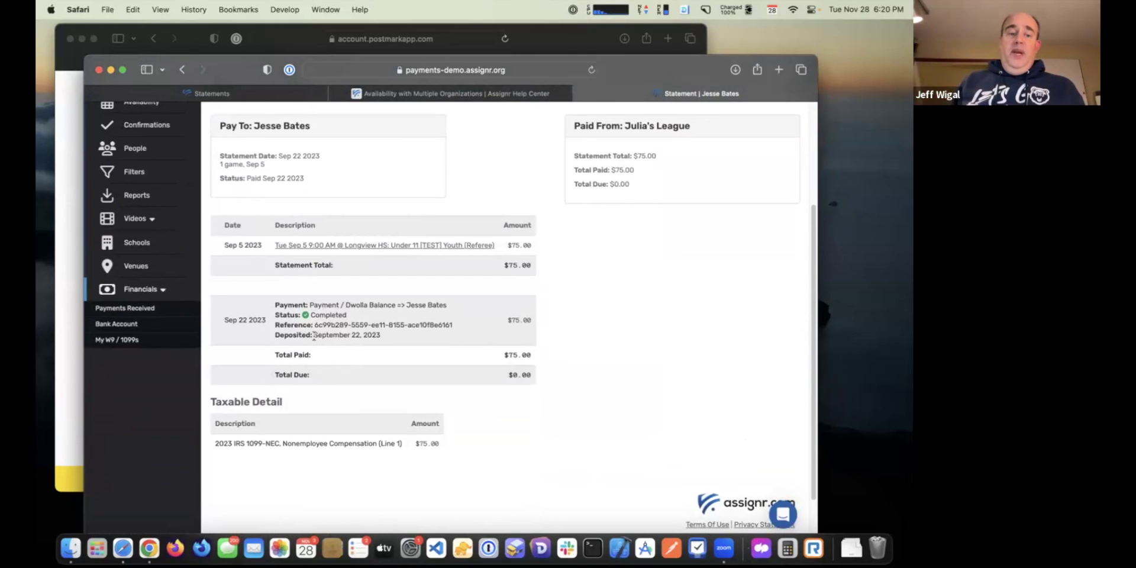
drag(272, 334, 396, 340)
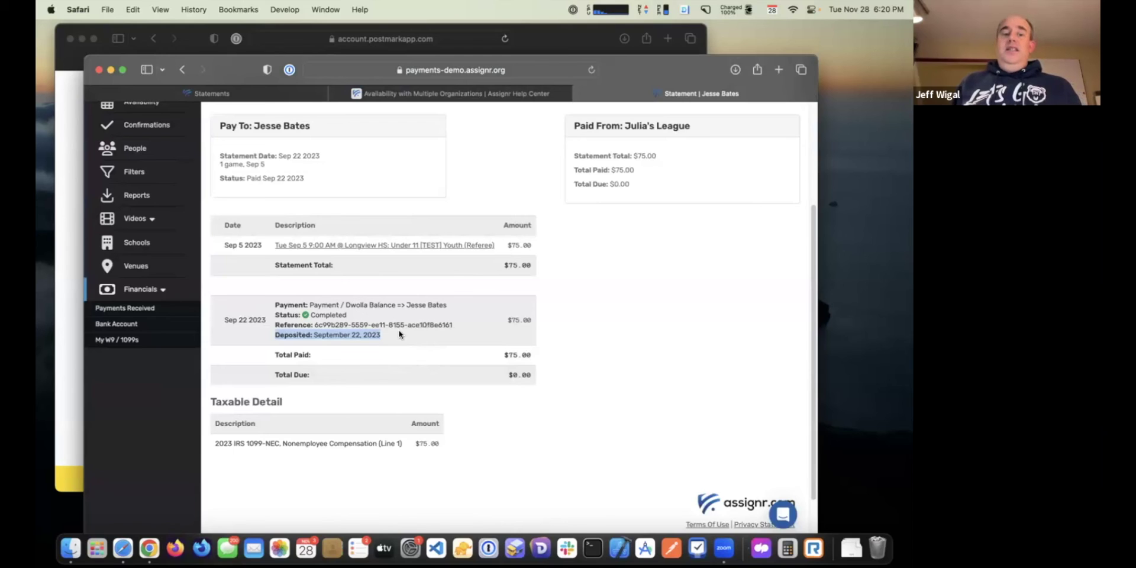
- Clear the deposit date highlight and review the Sep 22 2023 payment statement's header, payment and tax details
click(397, 338)
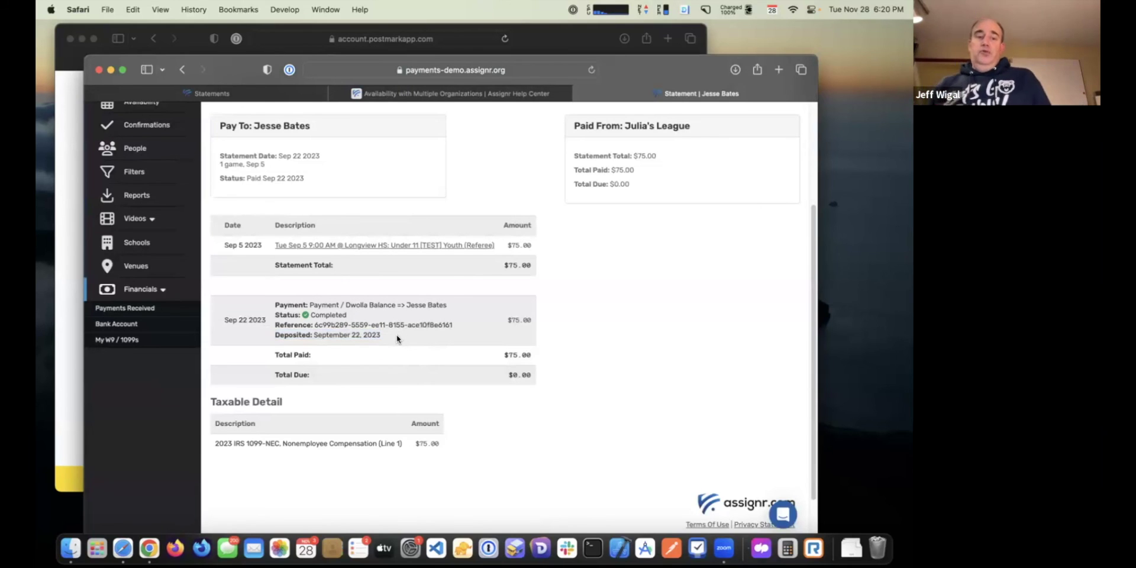
scroll(399, 333, down, 1)
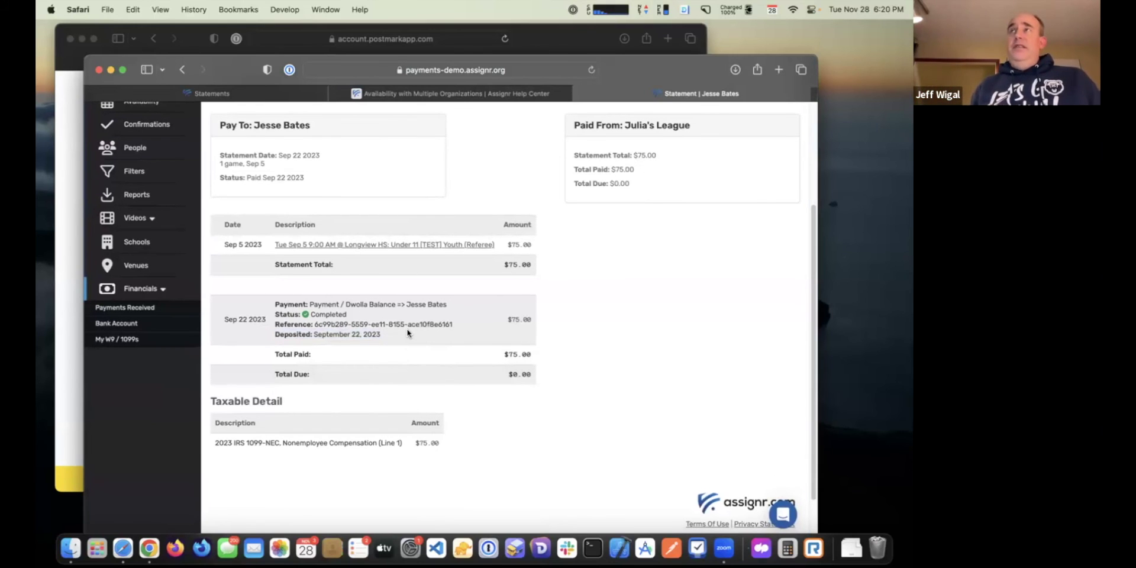
scroll(407, 332, up, 3)
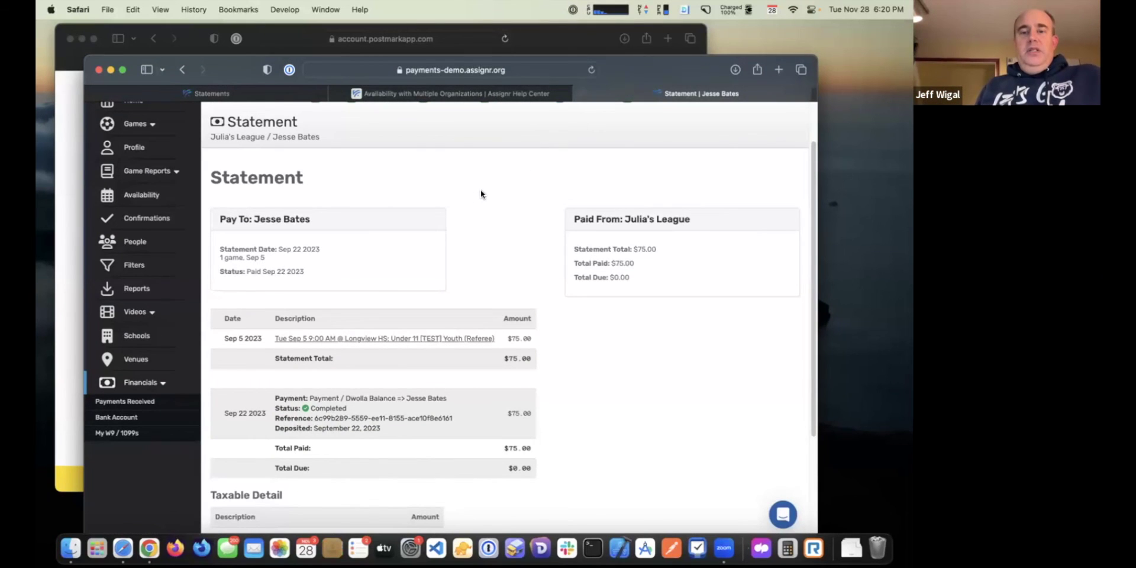
scroll(492, 220, up, 3)
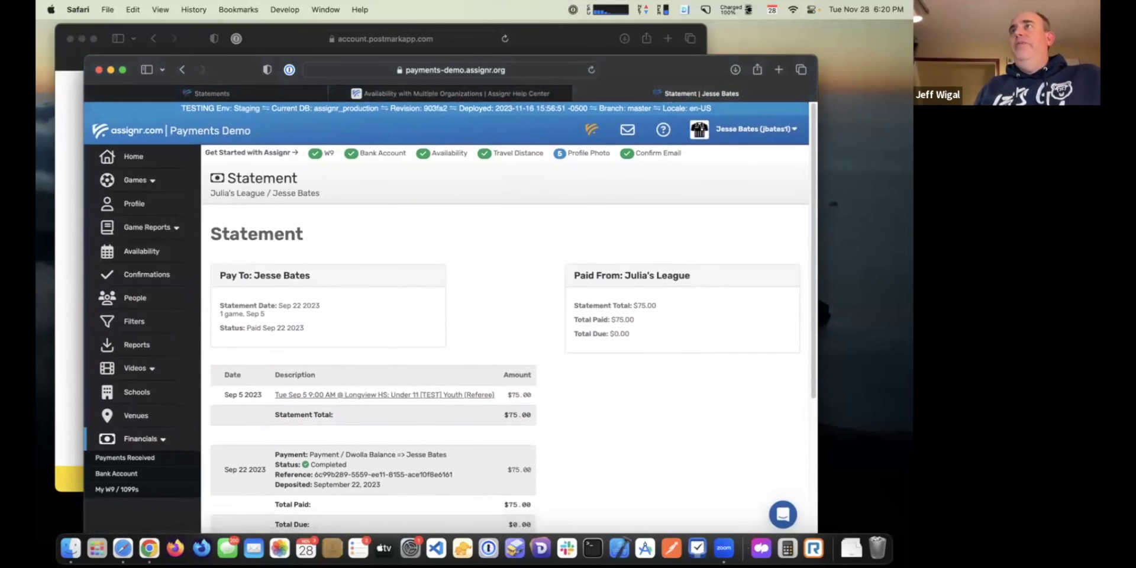
scroll(420, 185, down, 2)
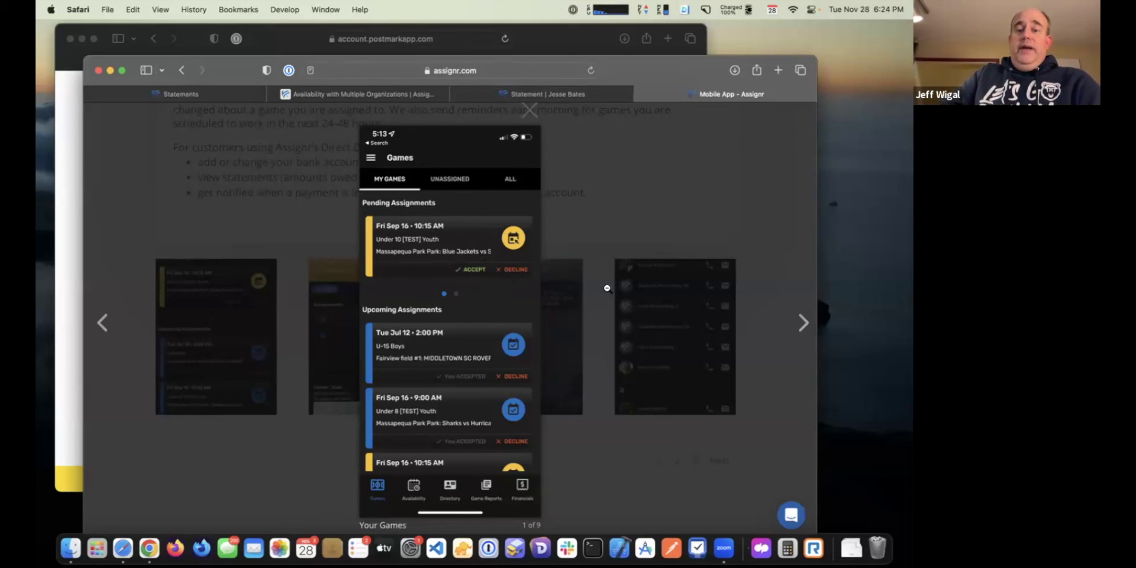
- Browse the mobile app screenshot gallery from Game Details through notifications, Directory, Unassigned Games, themes and availability to Financials
click(802, 323)
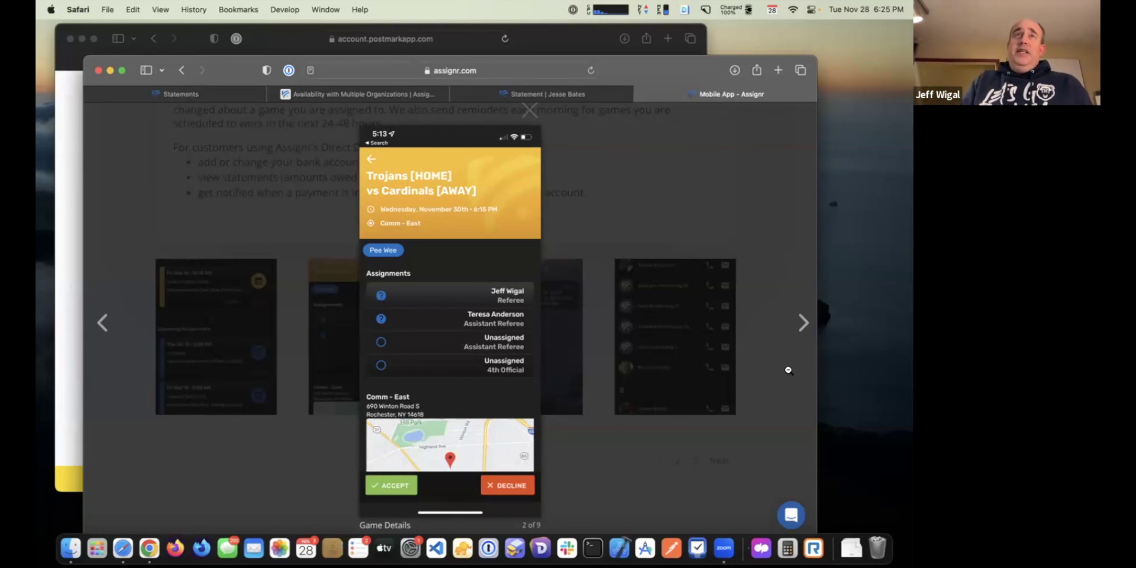
click(803, 324)
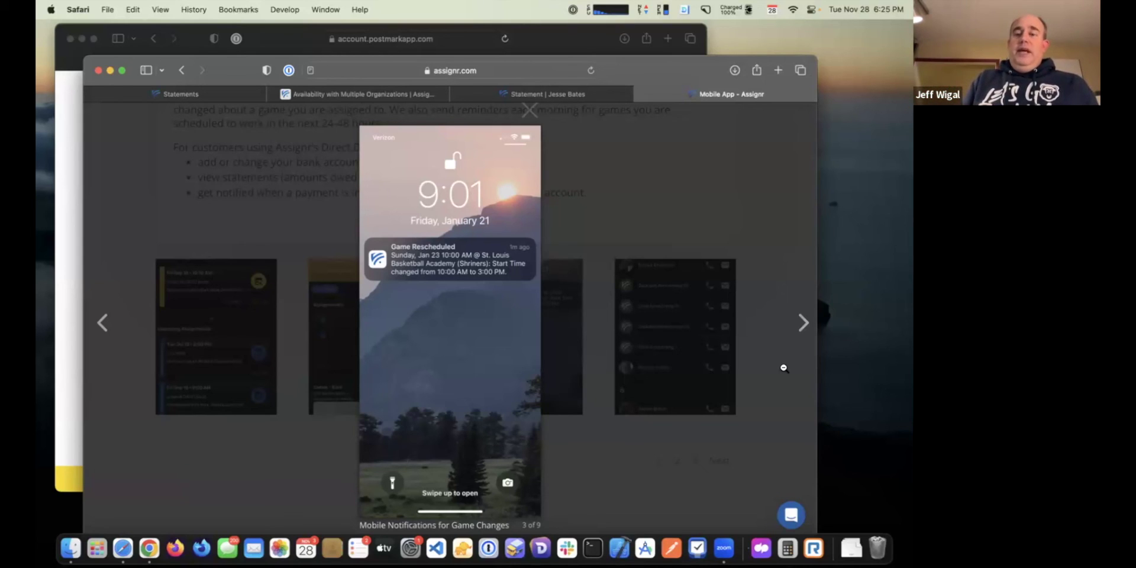
click(803, 323)
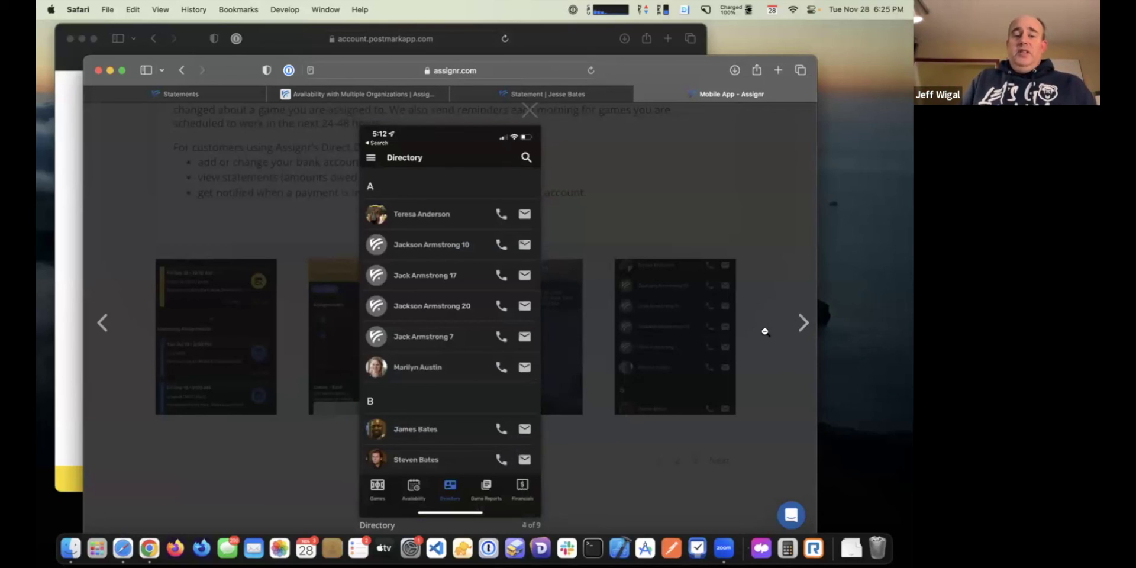
click(803, 323)
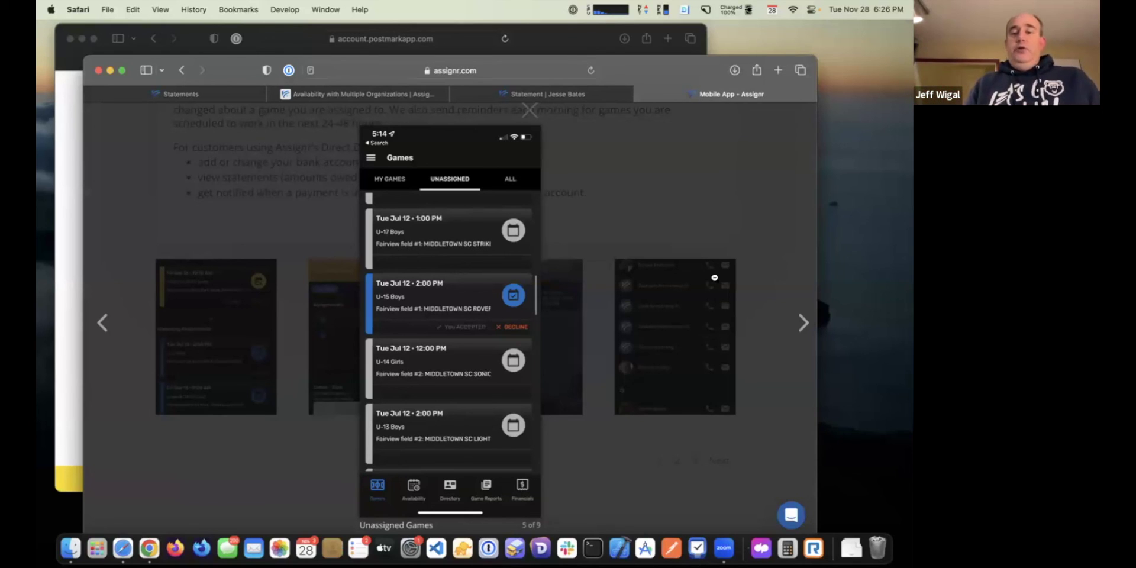
click(802, 322)
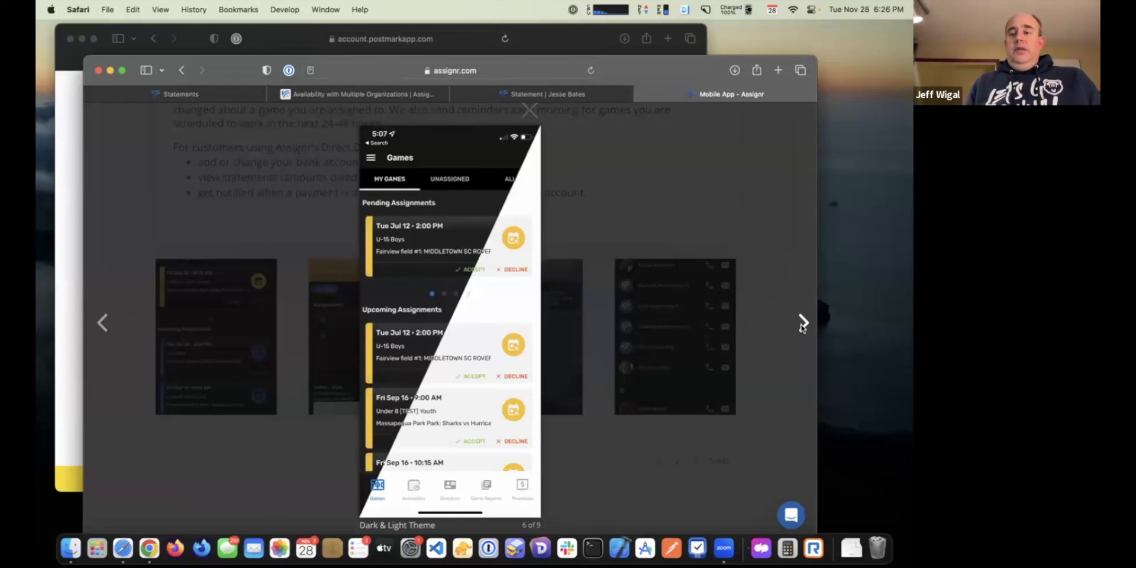
click(802, 323)
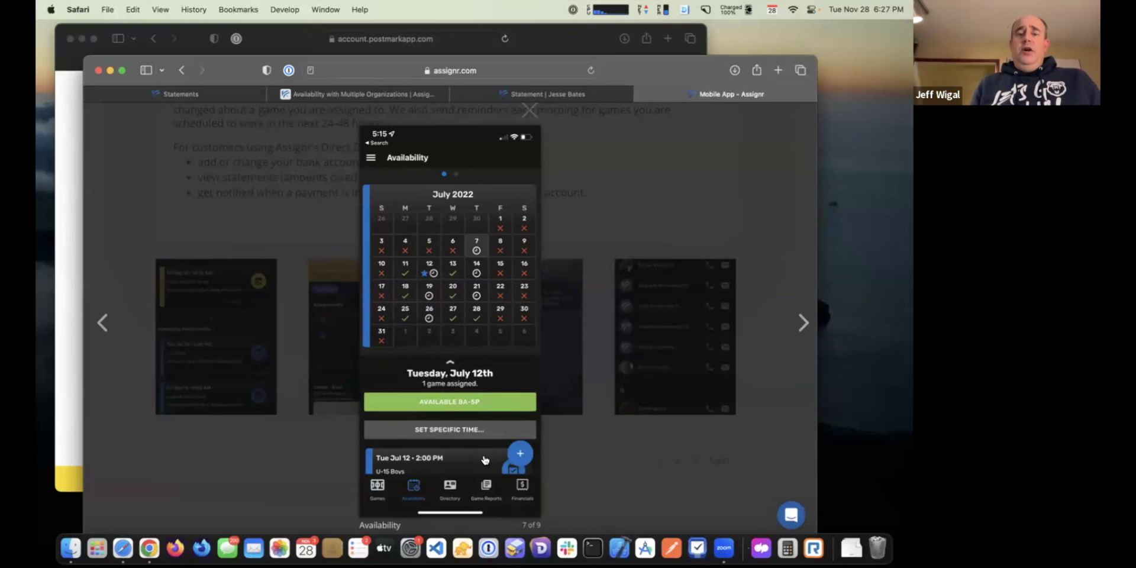
click(804, 322)
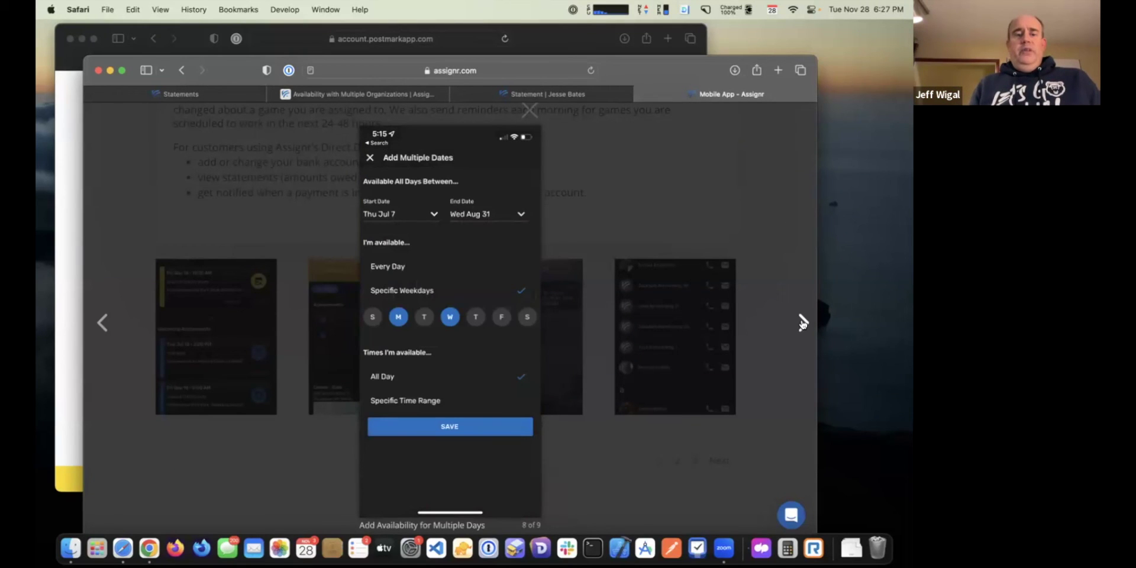
click(803, 323)
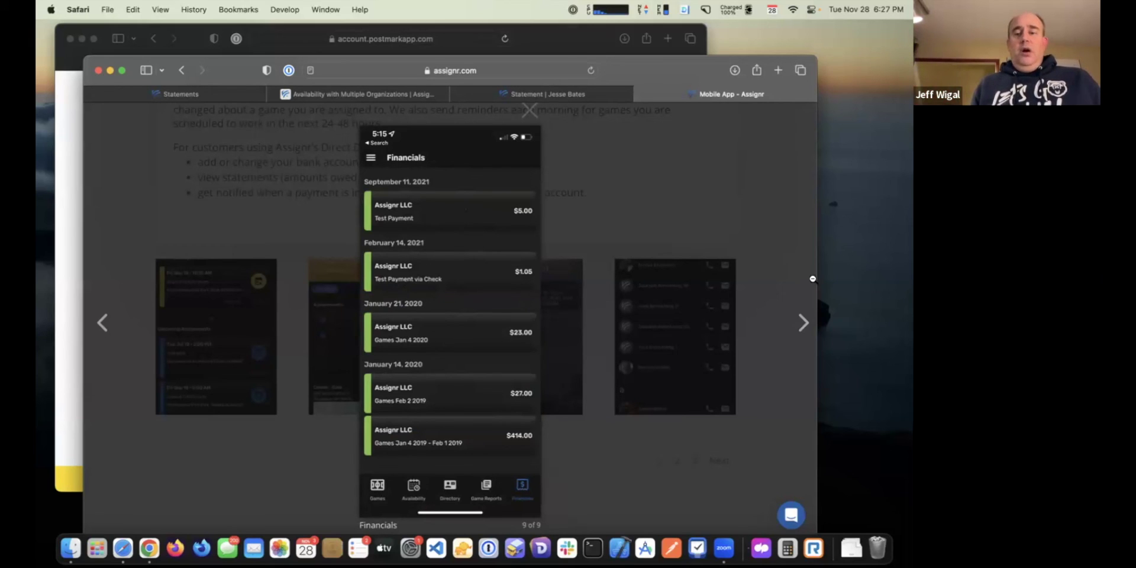
- Wrap around the gallery, revisit the Financials screenshot, and advance past Your Games to the Game Details screenshot
click(803, 322)
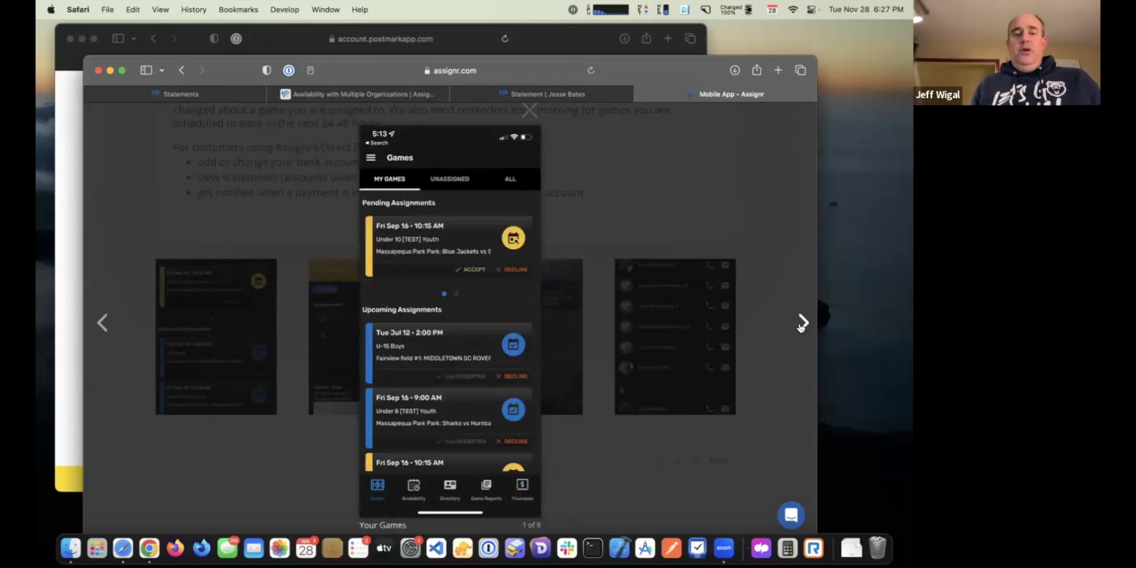
click(105, 324)
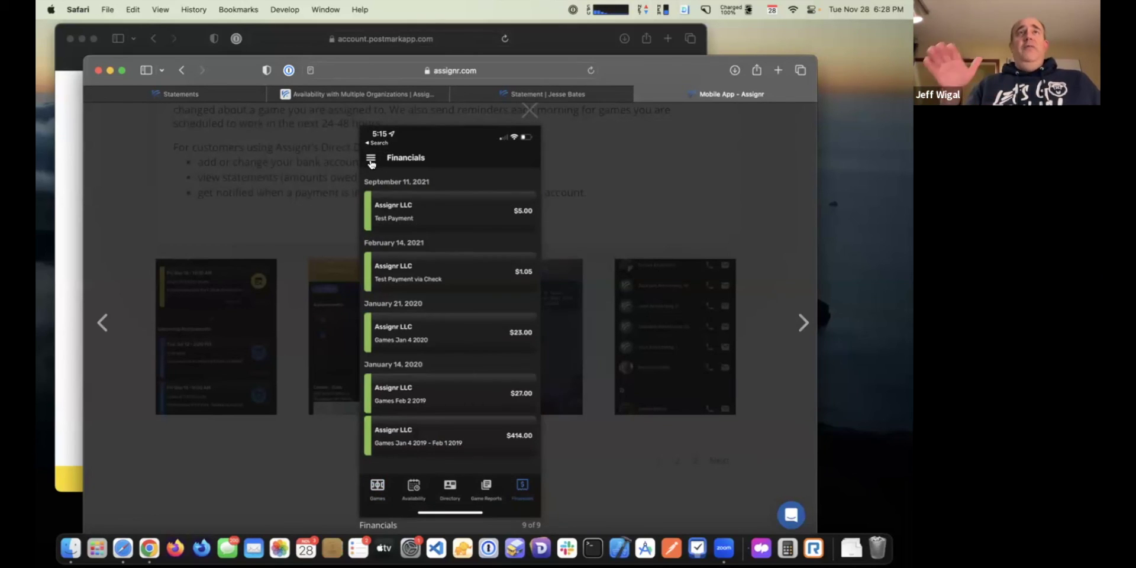
click(803, 323)
click(802, 323)
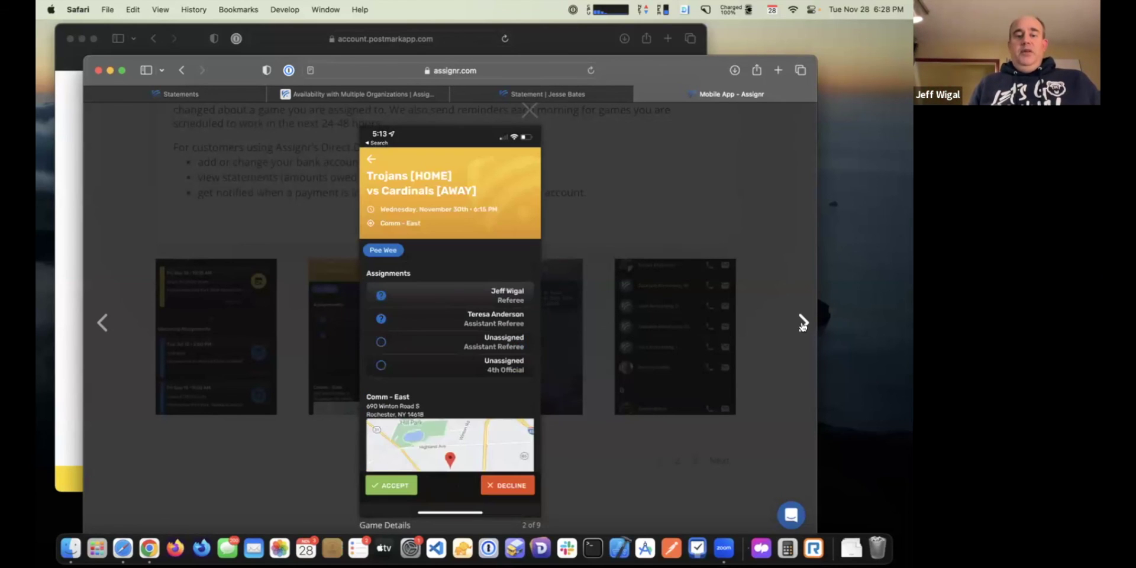